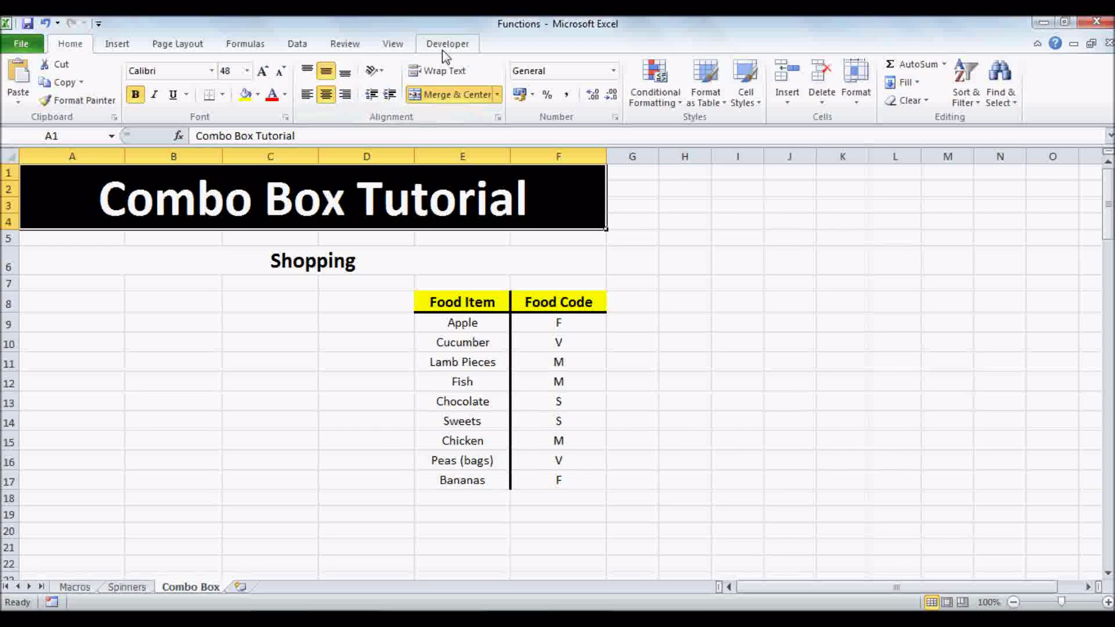
# - Open Excel Options at the Customize the Ribbon page to enable the Developer tab
pyautogui.click(22, 47)
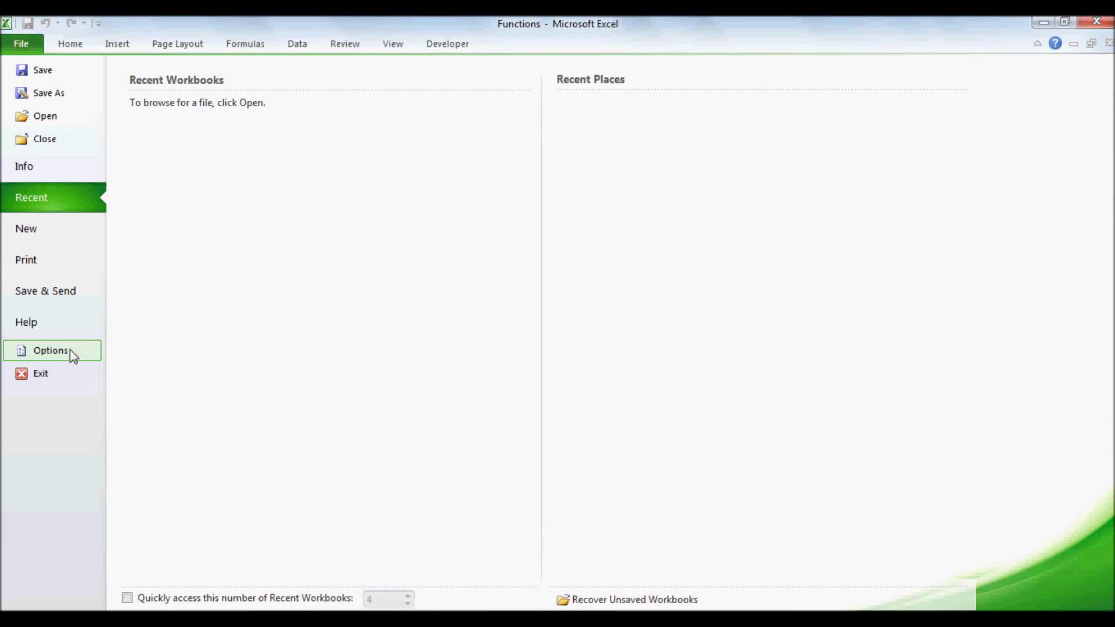
pyautogui.click(51, 350)
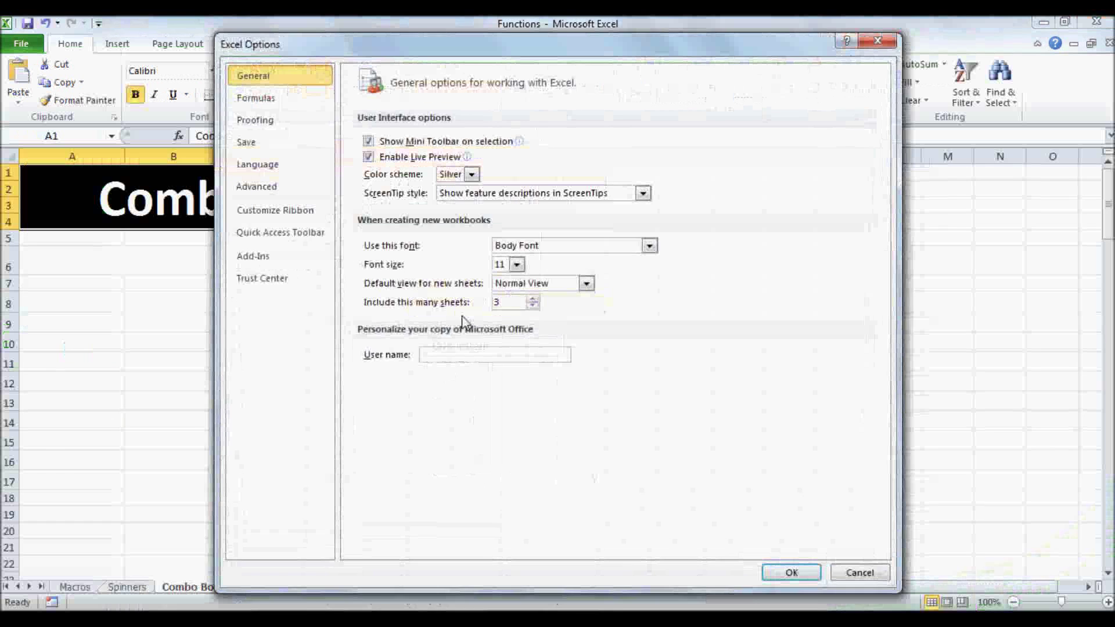
pyautogui.click(275, 210)
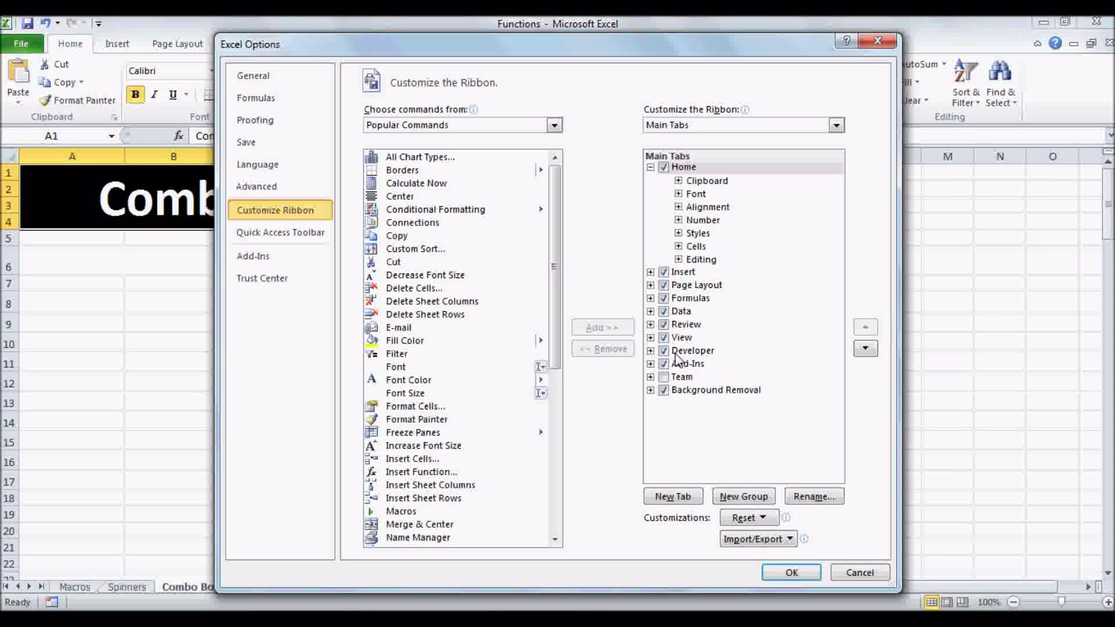
# - Confirm the Developer tab setting and select cell A8
pyautogui.click(779, 577)
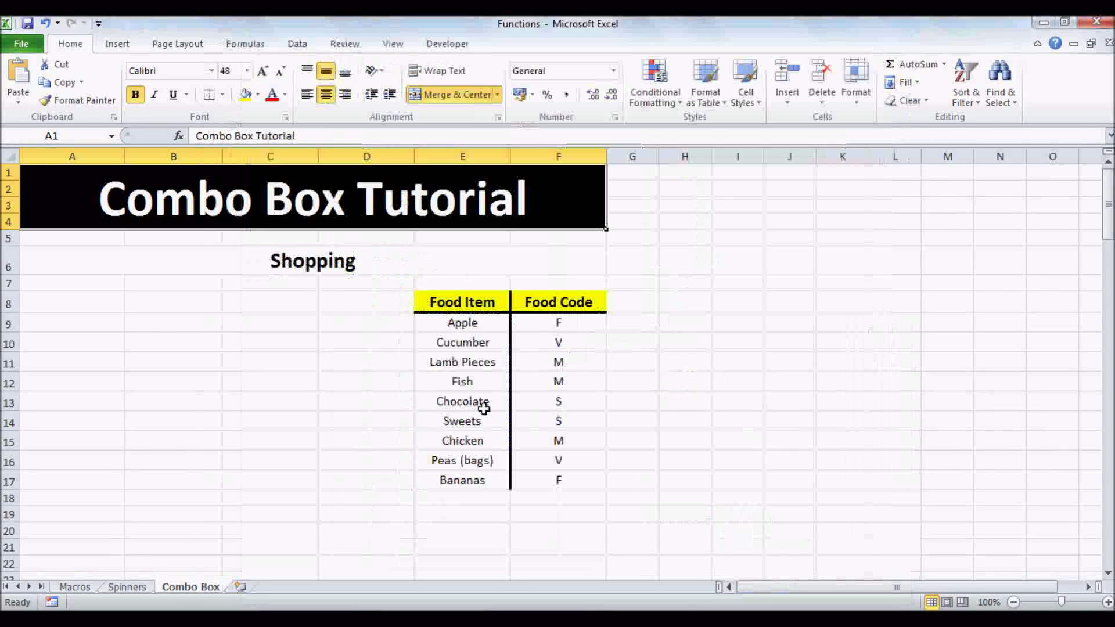
pyautogui.click(279, 385)
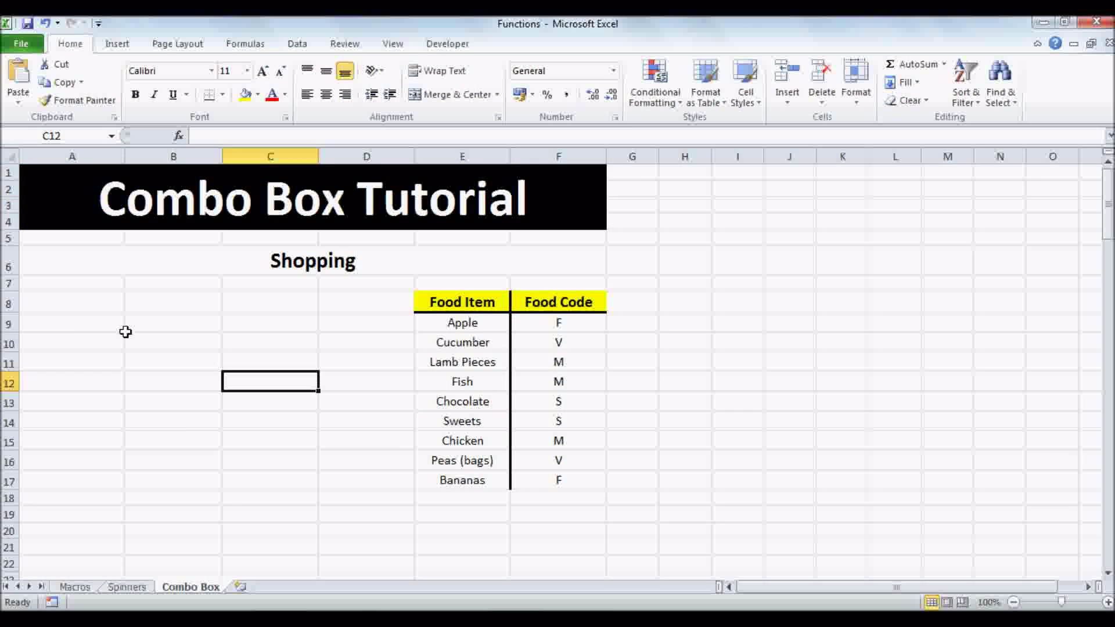
pyautogui.click(58, 297)
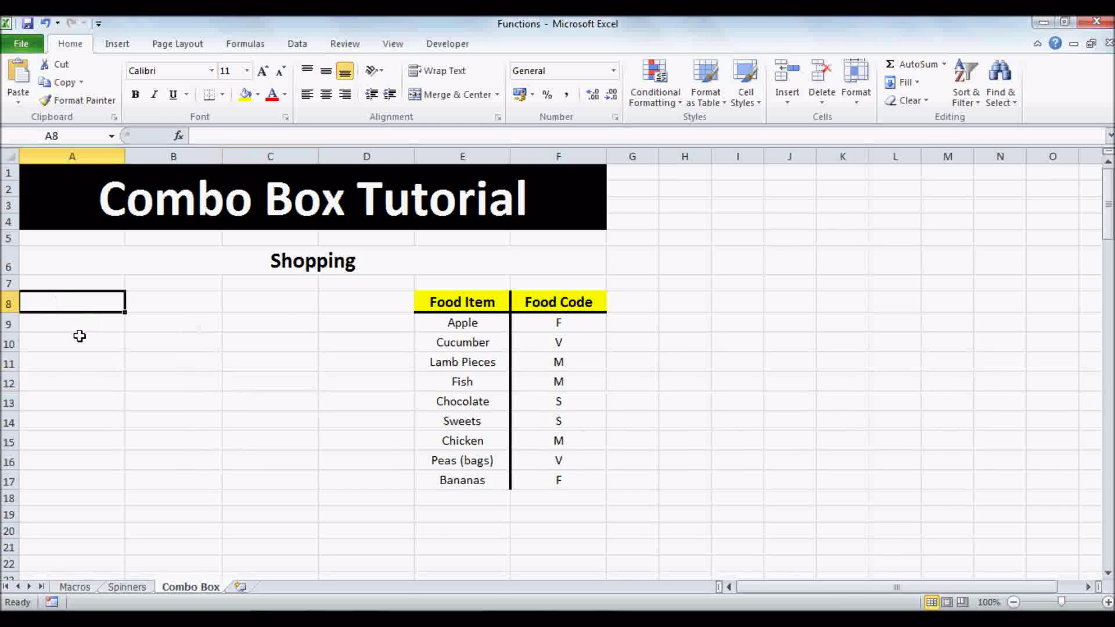
# - Draw a Form Control combo box over cell A8 from the Developer Insert menu
pyautogui.click(459, 47)
pyautogui.click(287, 103)
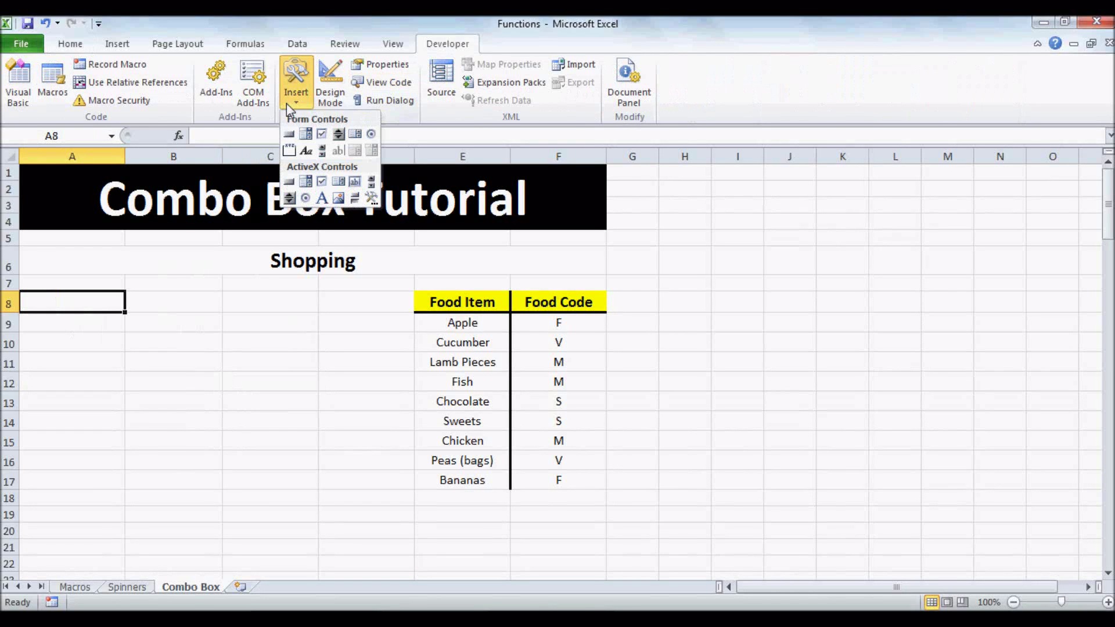
pyautogui.click(306, 134)
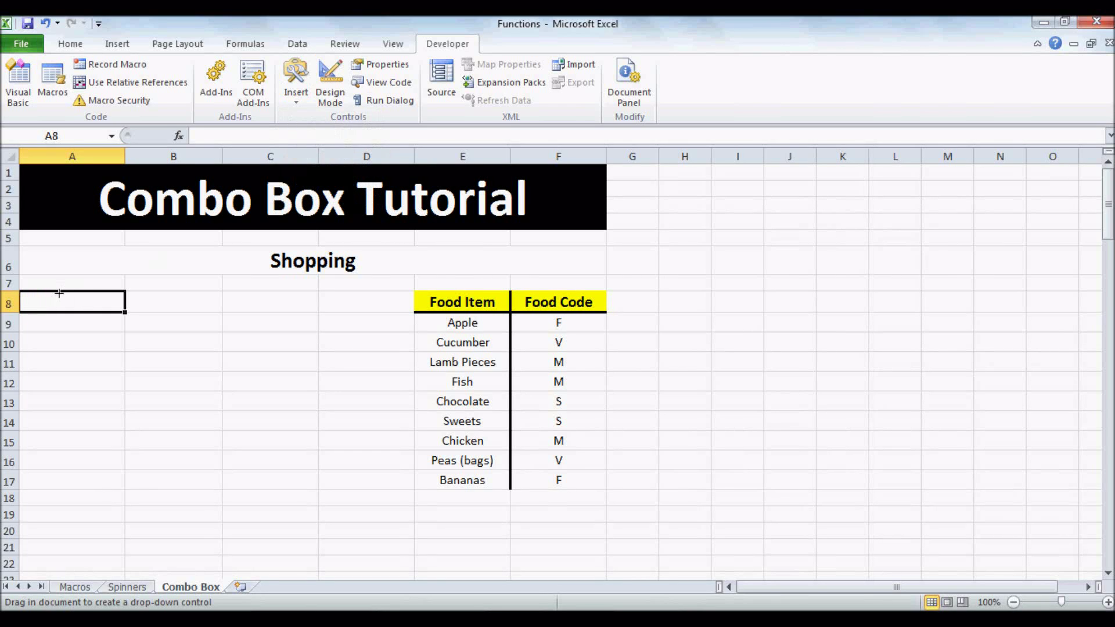
pyautogui.moveTo(20, 290); pyautogui.dragTo(124, 313)
pyautogui.click(135, 323)
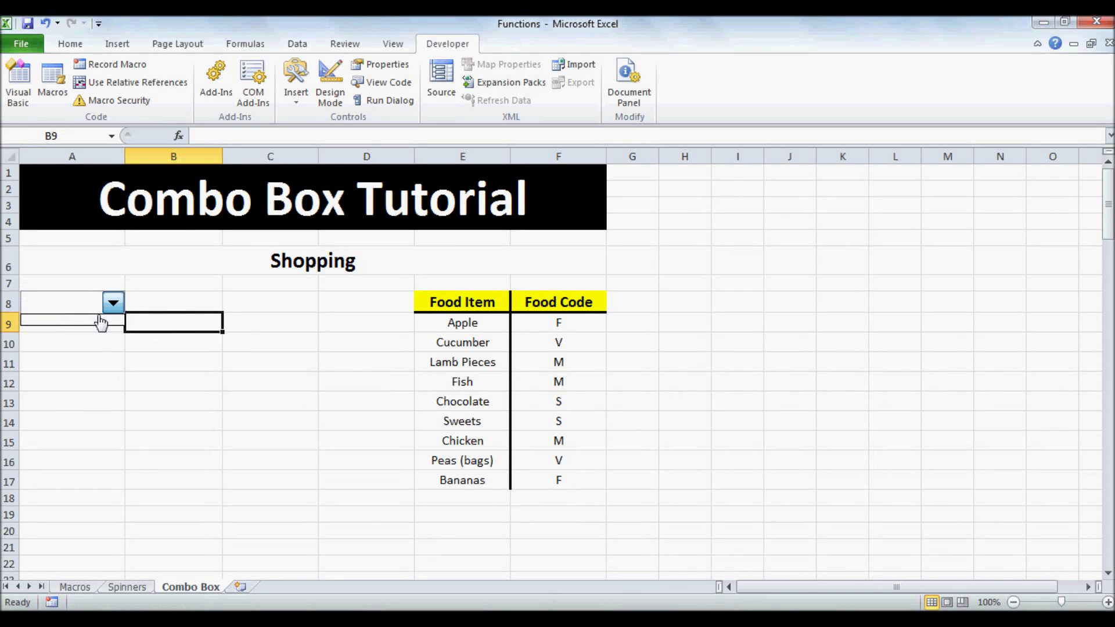
# - Set the combo box's input range to $E$9:$E$17 and its cell link to $B$8
pyautogui.click(111, 302)
pyautogui.rightClick(111, 302)
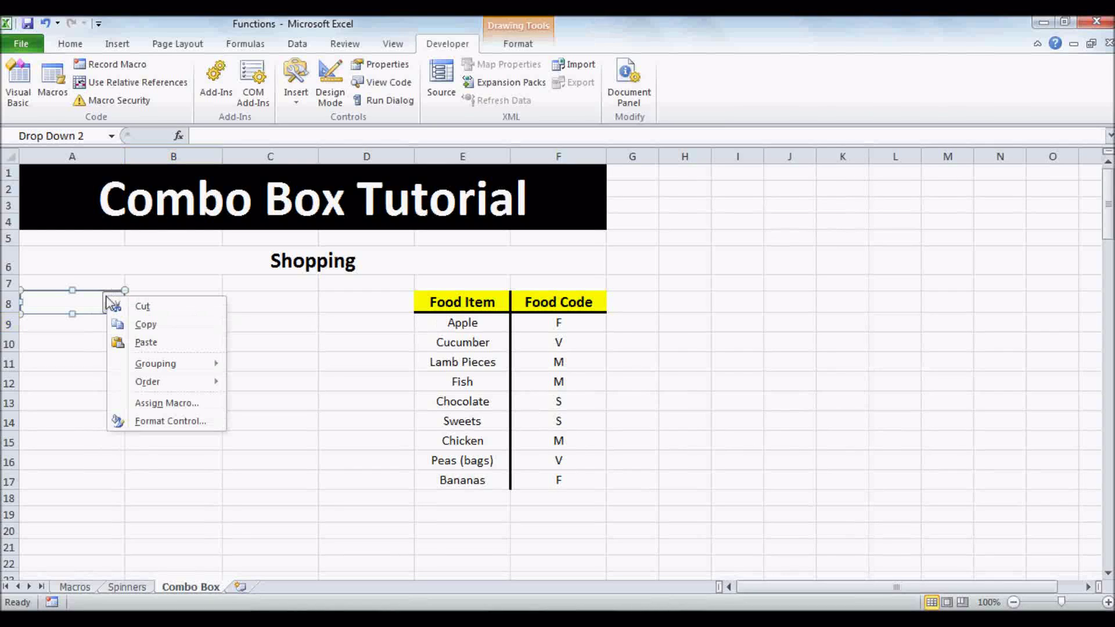
pyautogui.click(171, 421)
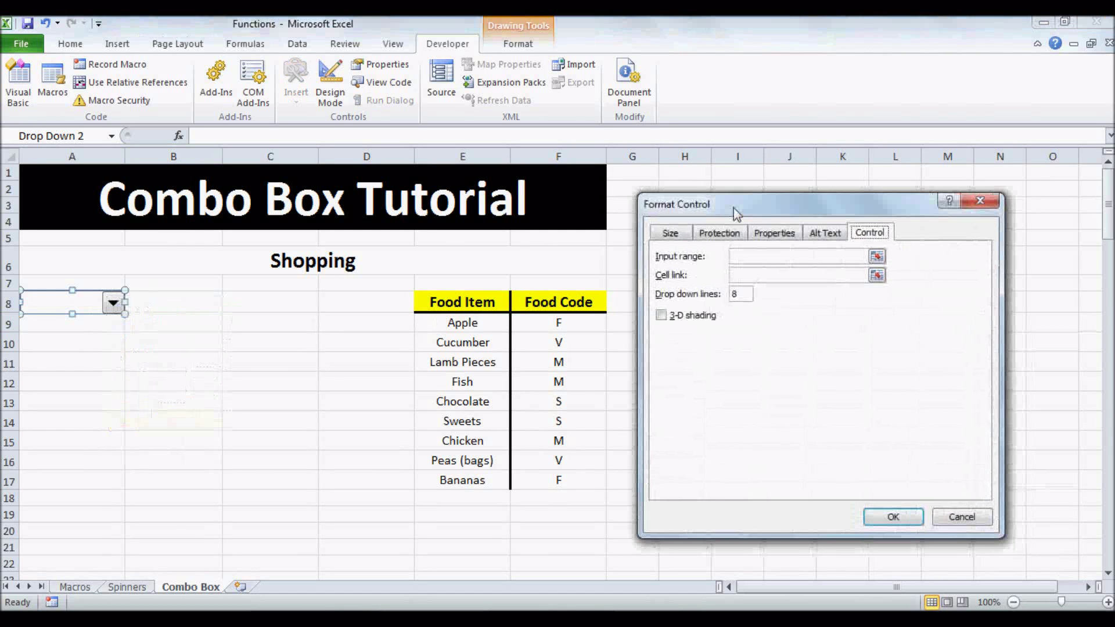
pyautogui.click(759, 258)
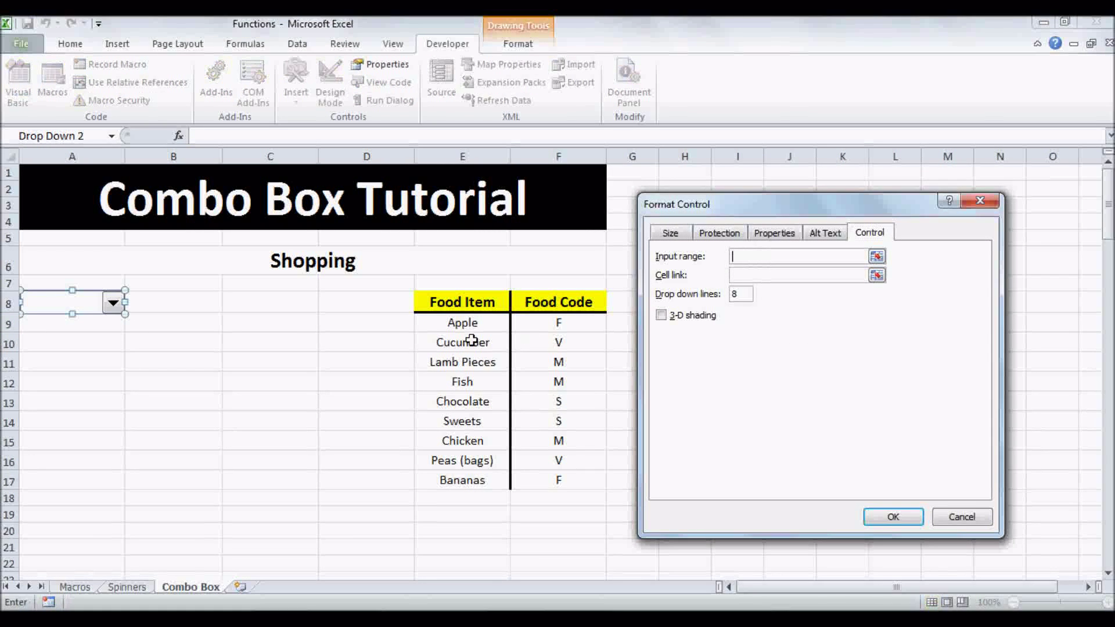
pyautogui.moveTo(472, 328); pyautogui.dragTo(473, 481)
pyautogui.click(741, 277)
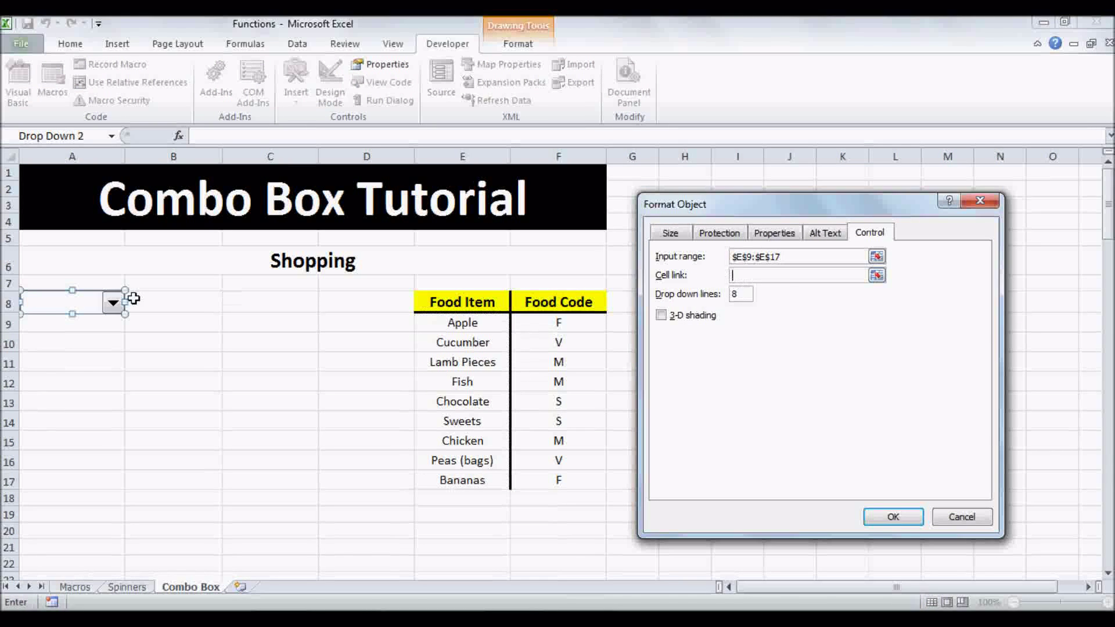
pyautogui.click(166, 294)
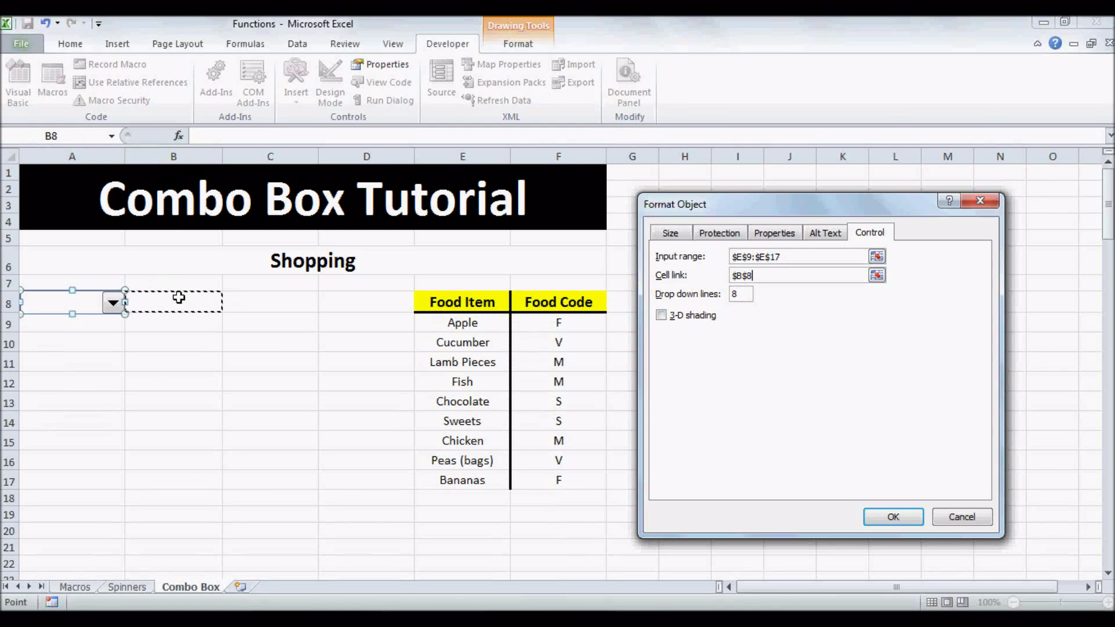
pyautogui.click(736, 295)
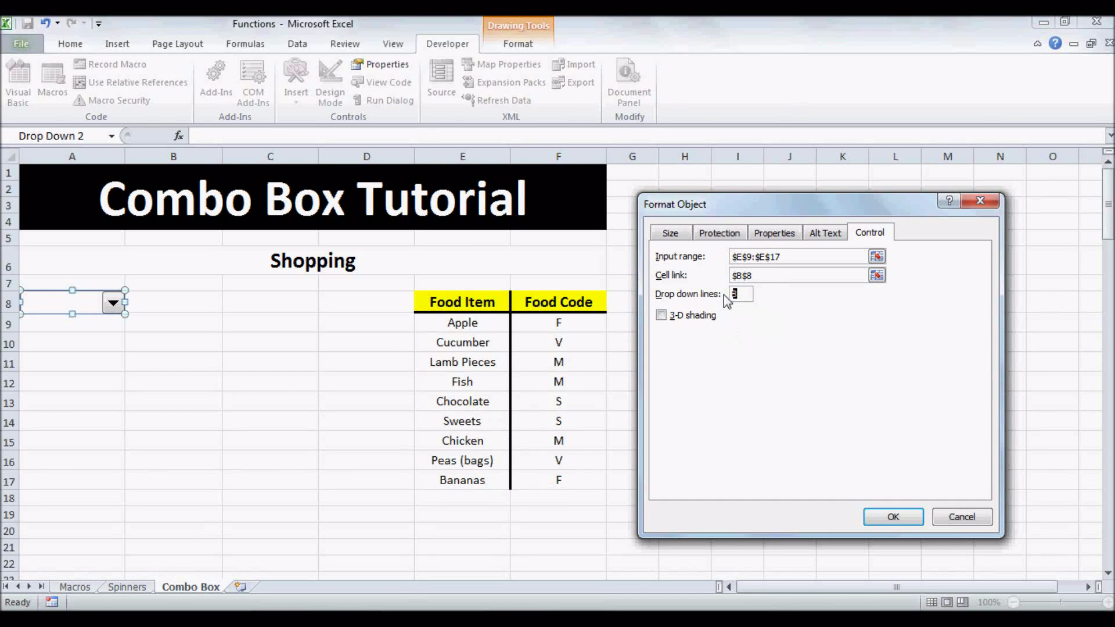
# - Apply the combo box settings and pick Fish, checking its position in B8
pyautogui.click(895, 517)
pyautogui.click(750, 380)
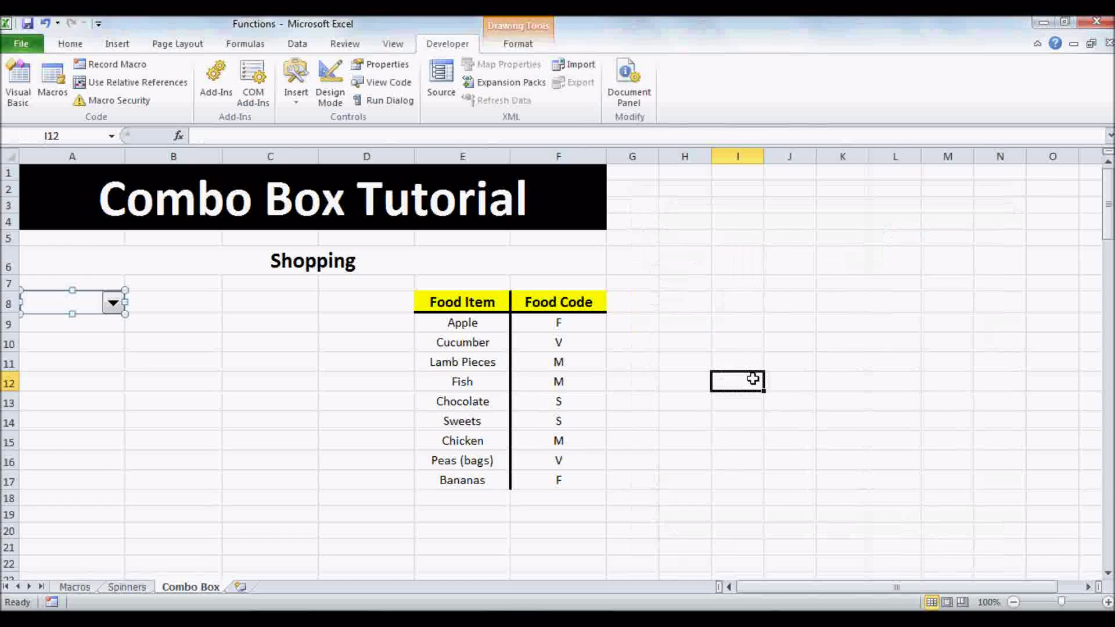
pyautogui.click(112, 304)
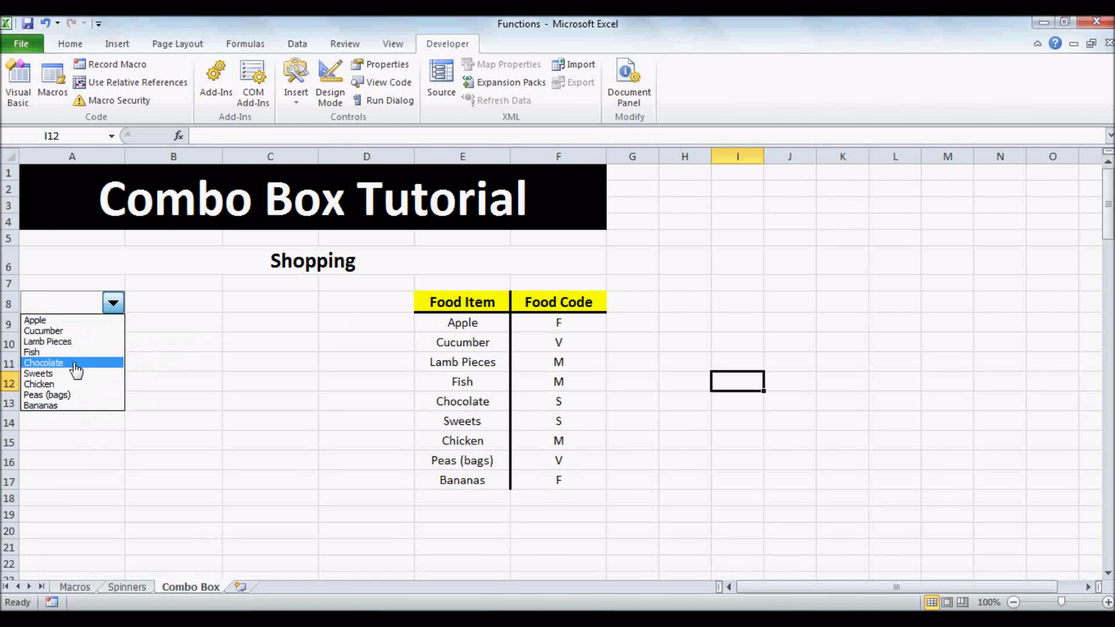
pyautogui.click(71, 353)
pyautogui.click(178, 309)
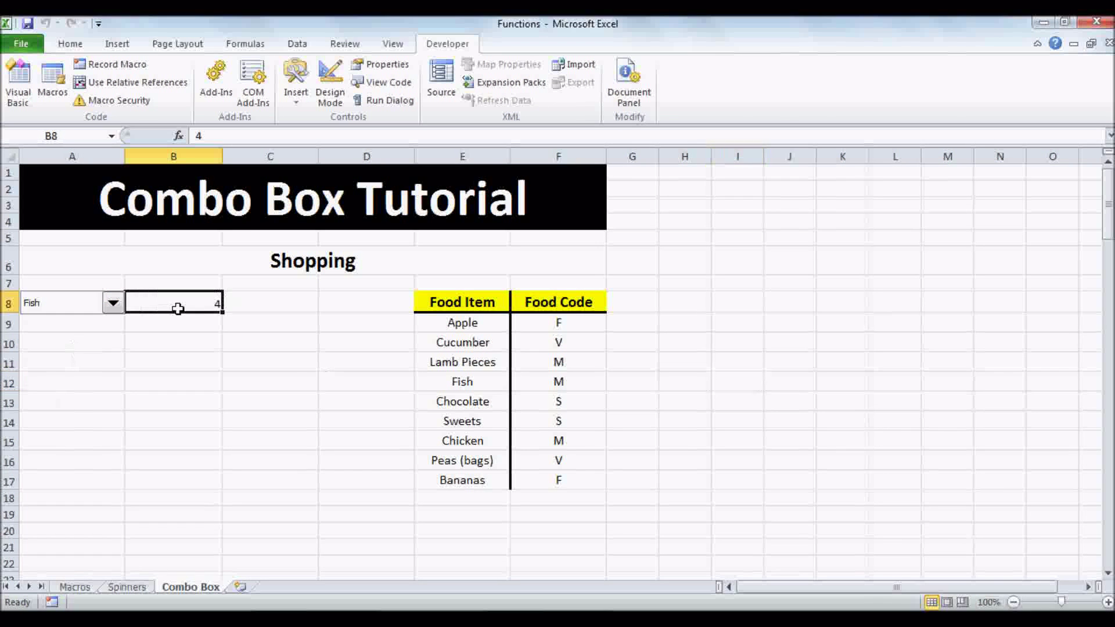
# - Count down the Food Item list to confirm Fish is the fourth item
pyautogui.click(456, 320)
pyautogui.click(459, 340)
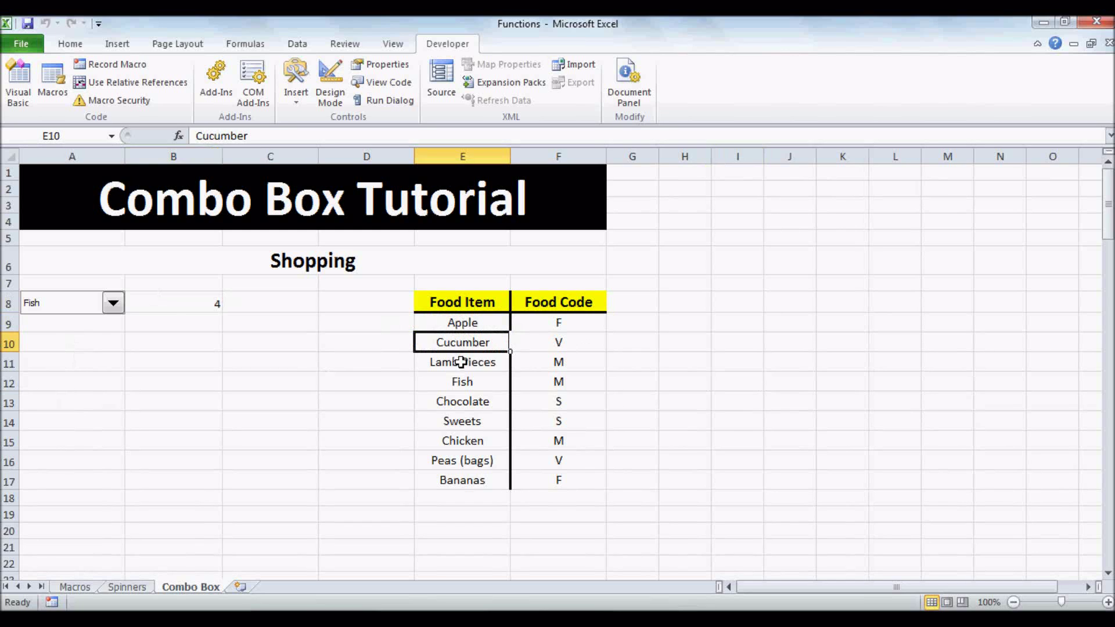
pyautogui.click(459, 362)
pyautogui.click(462, 380)
pyautogui.click(232, 305)
pyautogui.click(162, 302)
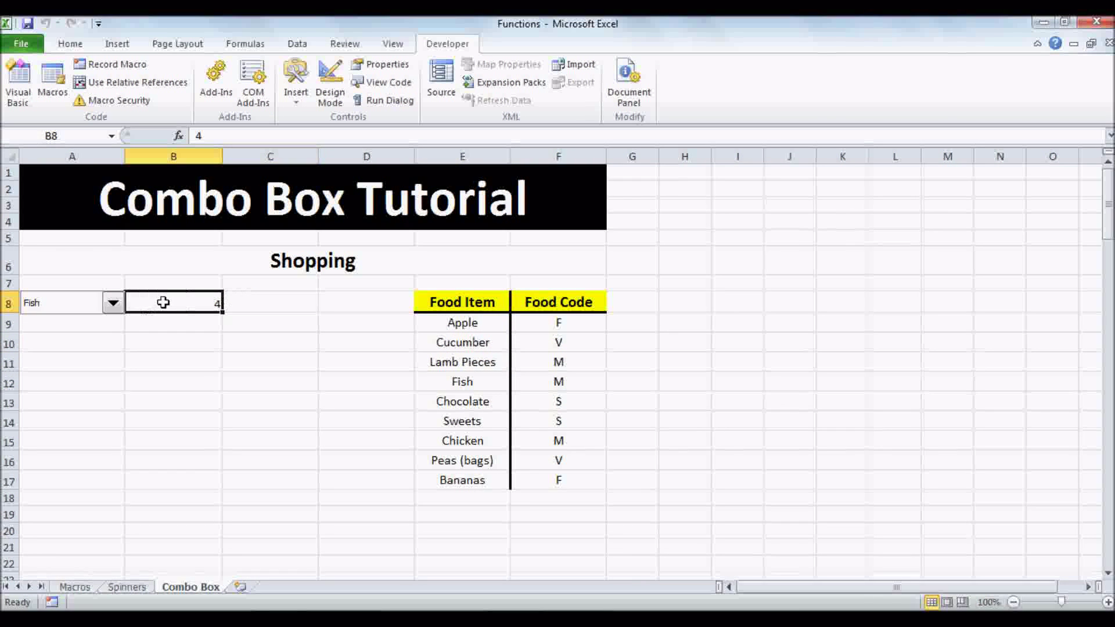
# - Pick Apple from the combo box, matching the first food item
pyautogui.click(114, 303)
pyautogui.click(87, 320)
pyautogui.click(460, 321)
pyautogui.click(113, 325)
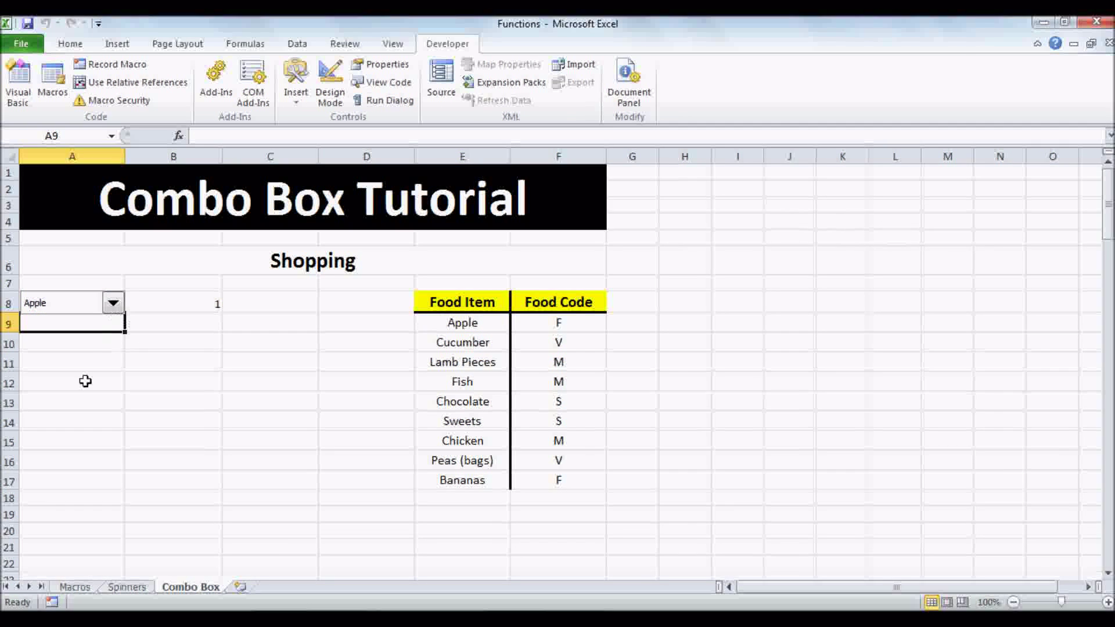
# - Choose Bananas from the combo box and select cell A9
pyautogui.click(114, 303)
pyautogui.click(81, 404)
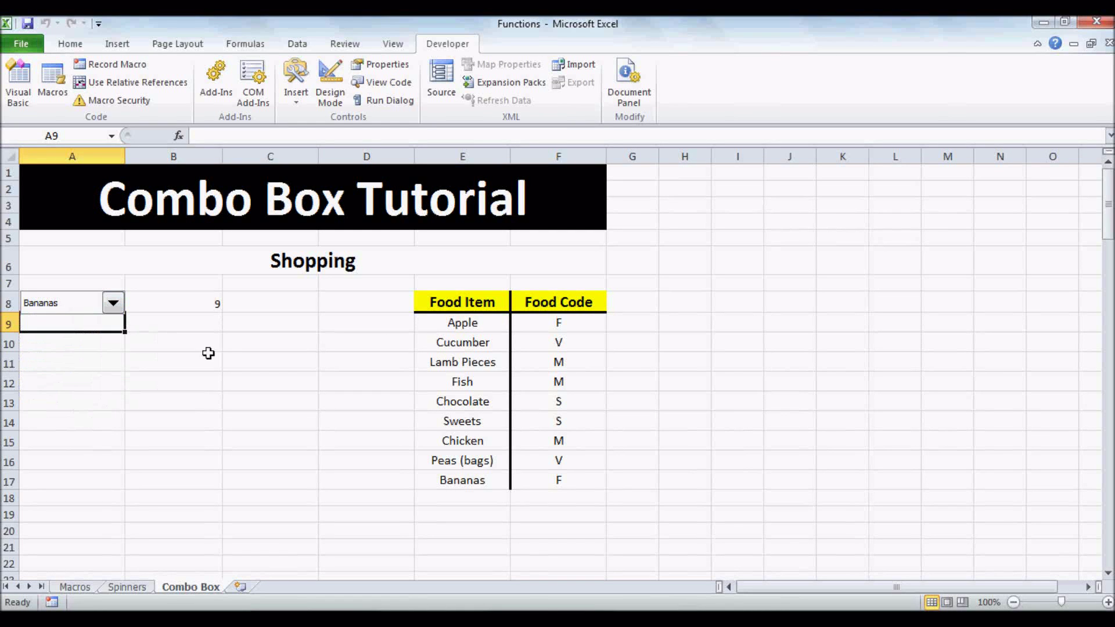
pyautogui.click(209, 346)
pyautogui.click(205, 311)
pyautogui.click(88, 326)
# - Enter =INDEX(F9:F17,B8) in C8 to return the chosen item's food code
pyautogui.moveTo(572, 324); pyautogui.dragTo(593, 480)
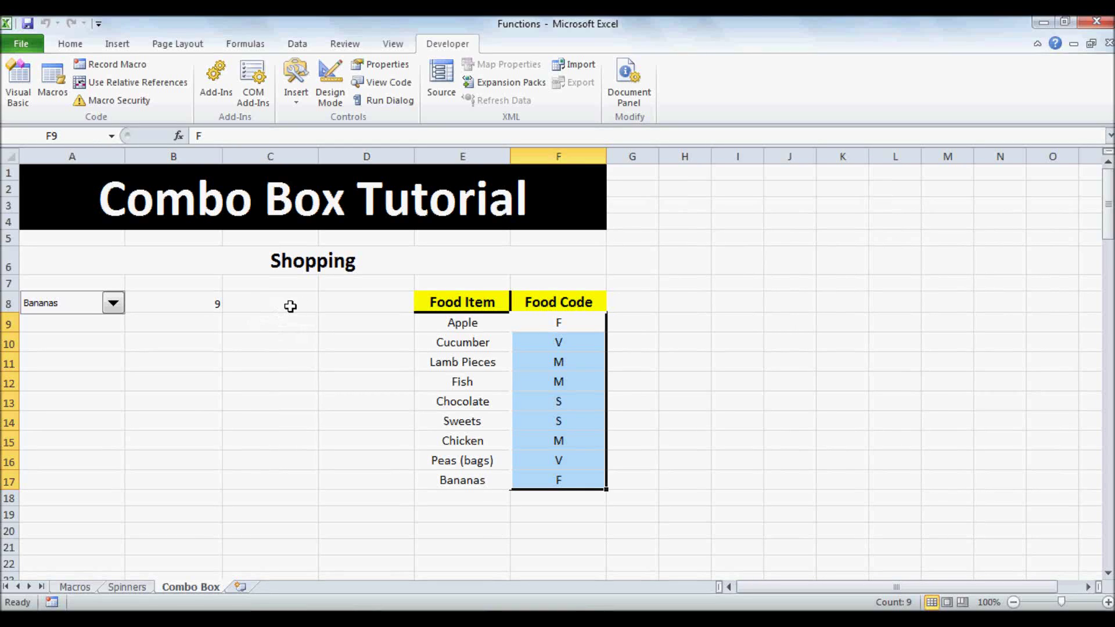
pyautogui.click(289, 307)
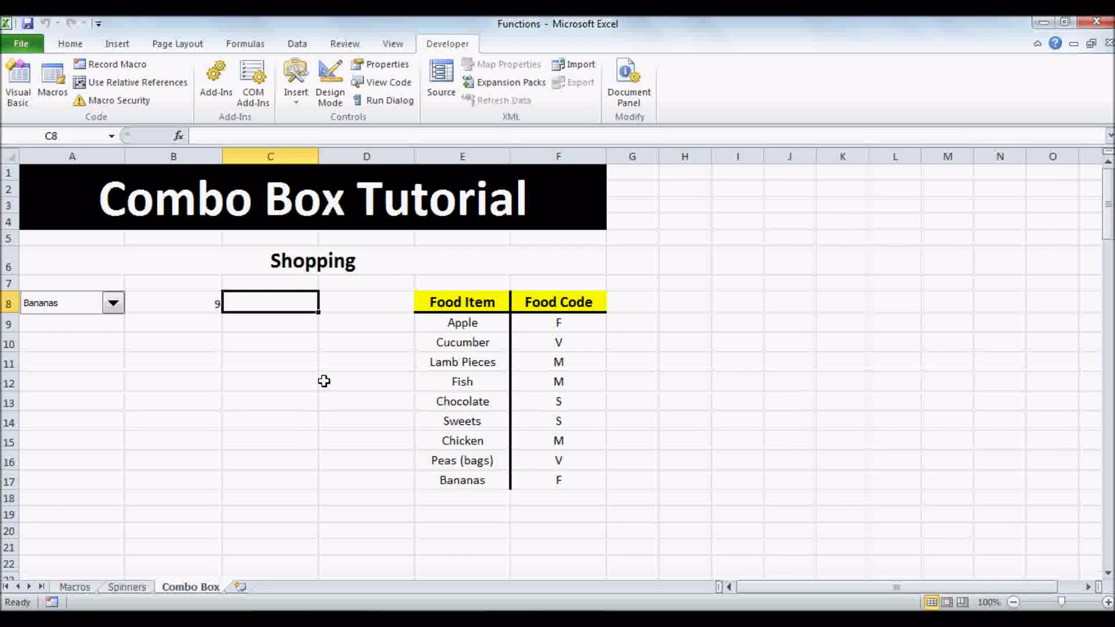
pyautogui.write('=index')
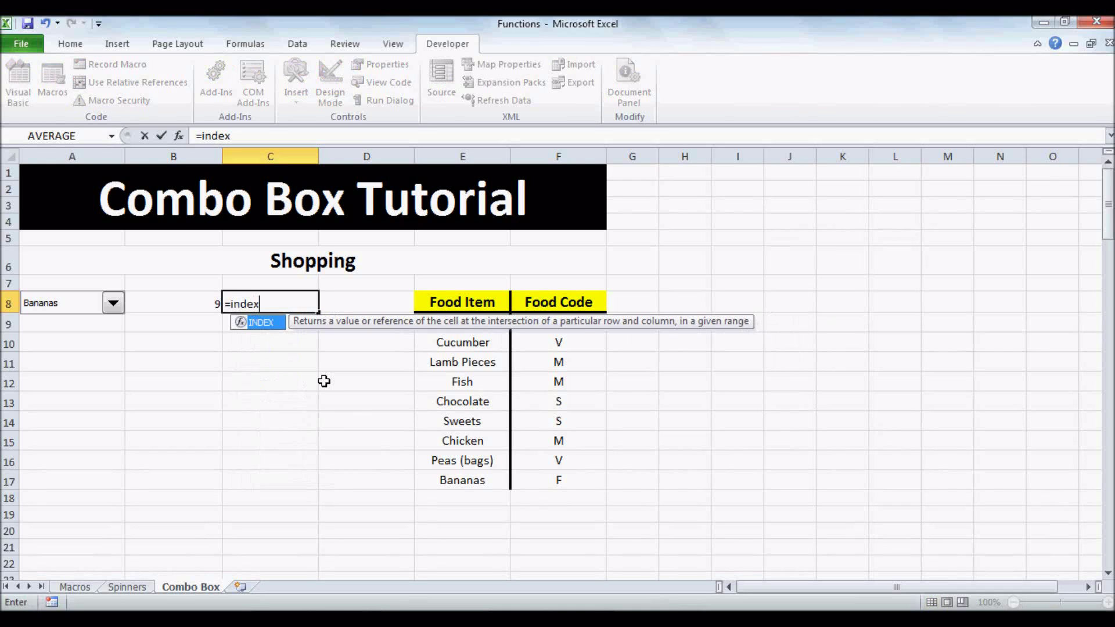
pyautogui.press('Tab')
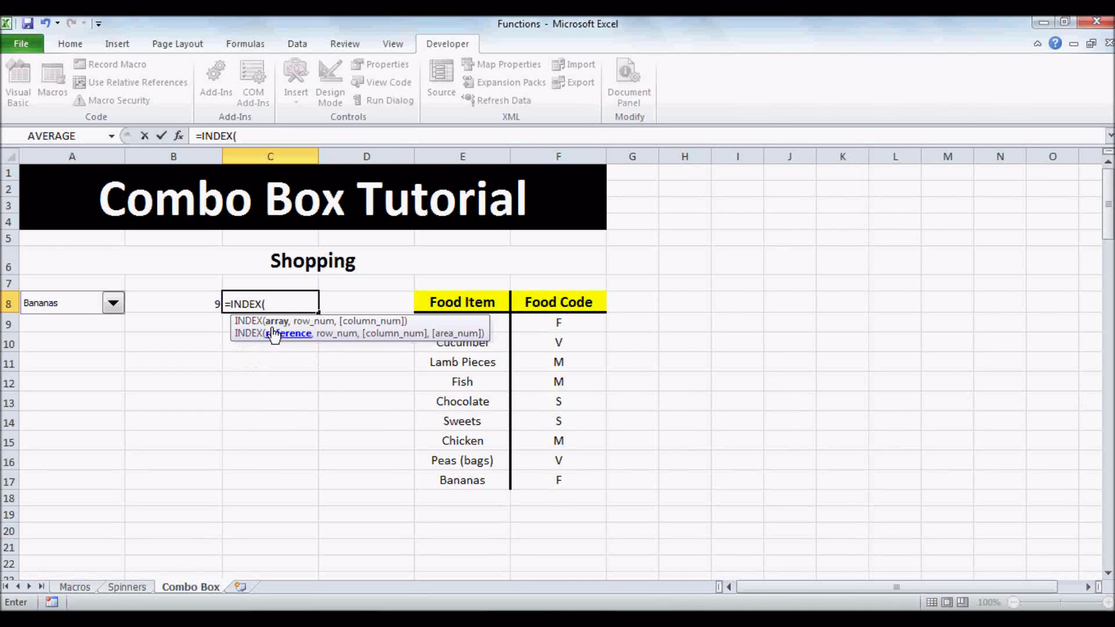
pyautogui.moveTo(546, 322); pyautogui.dragTo(575, 477)
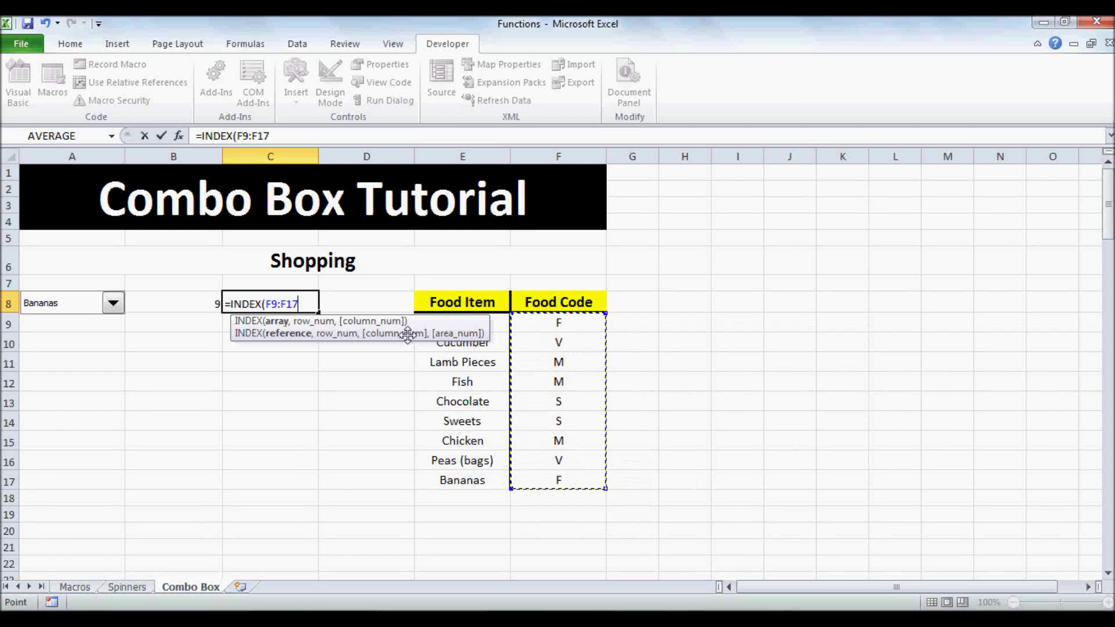
pyautogui.write(',')
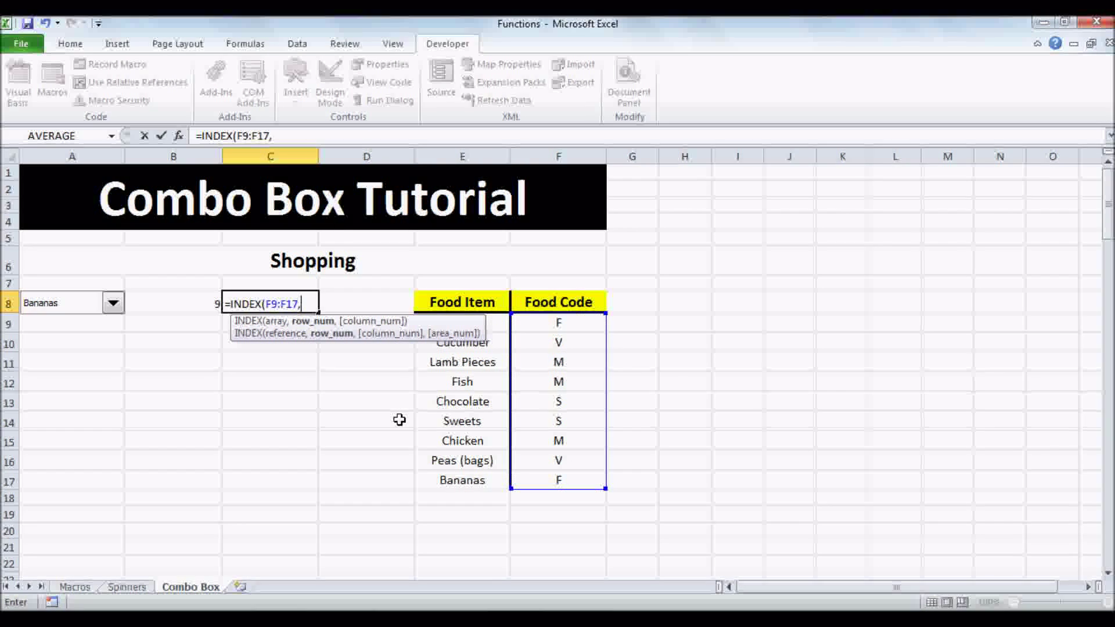
pyautogui.click(177, 303)
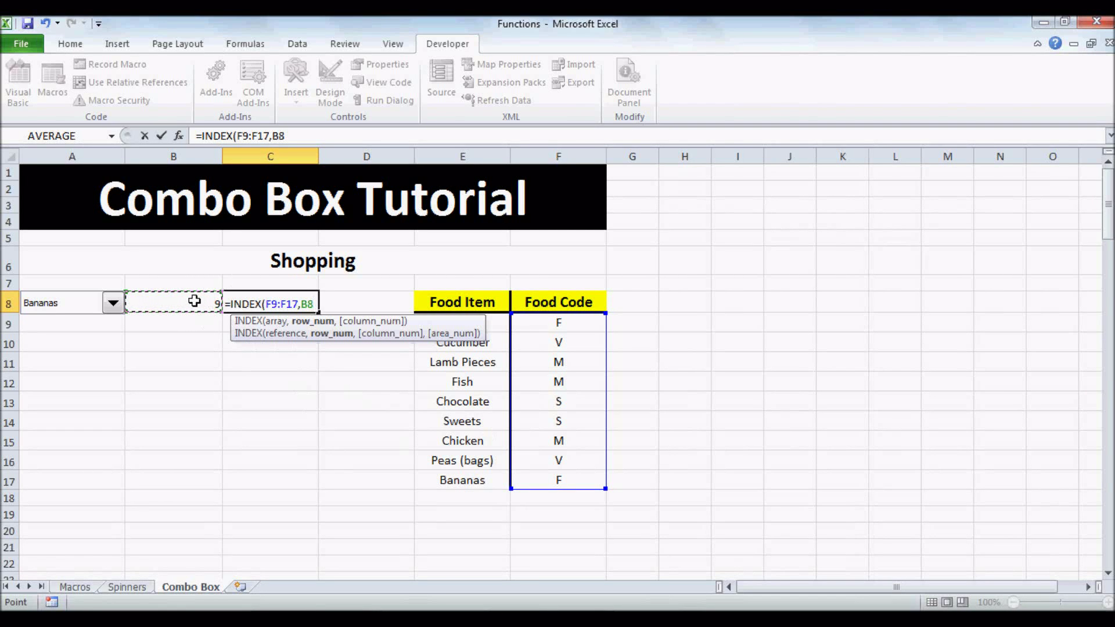
pyautogui.write(',')
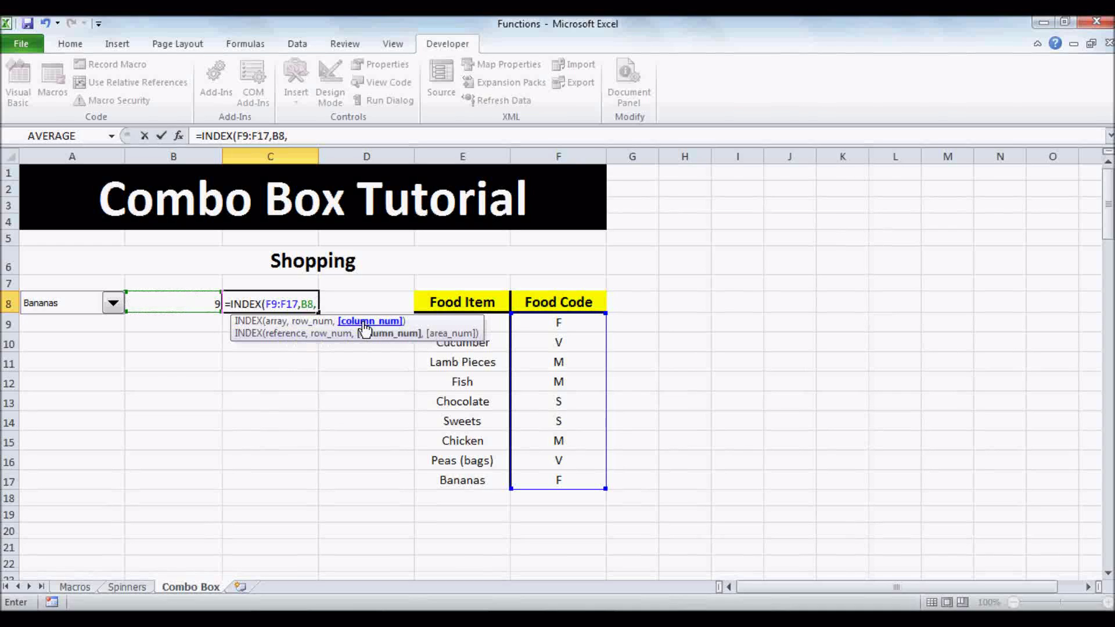
pyautogui.press('BackSpace')
pyautogui.write(')')
pyautogui.press('Return')
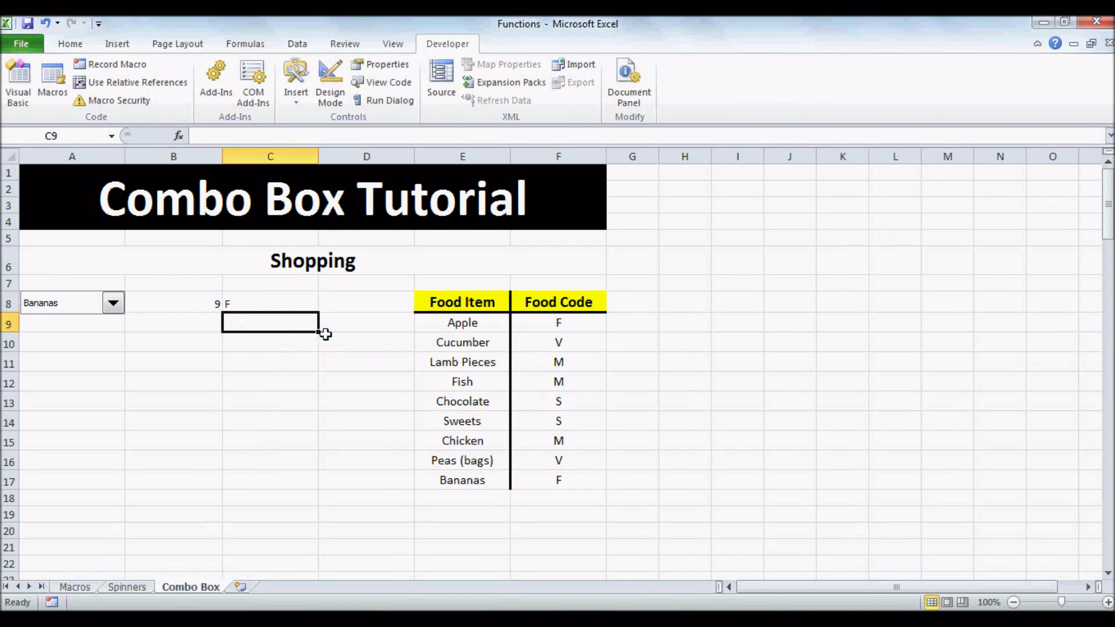
# - Test the INDEX formula by choosing Apple, then Fish, in the combo box
pyautogui.click(264, 301)
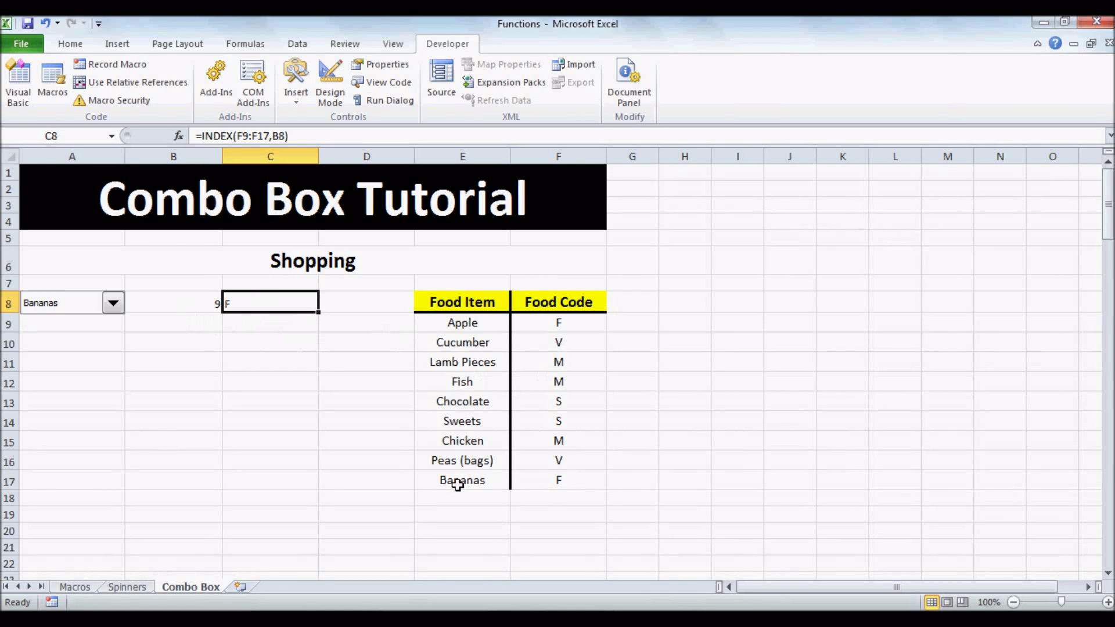
pyautogui.click(565, 483)
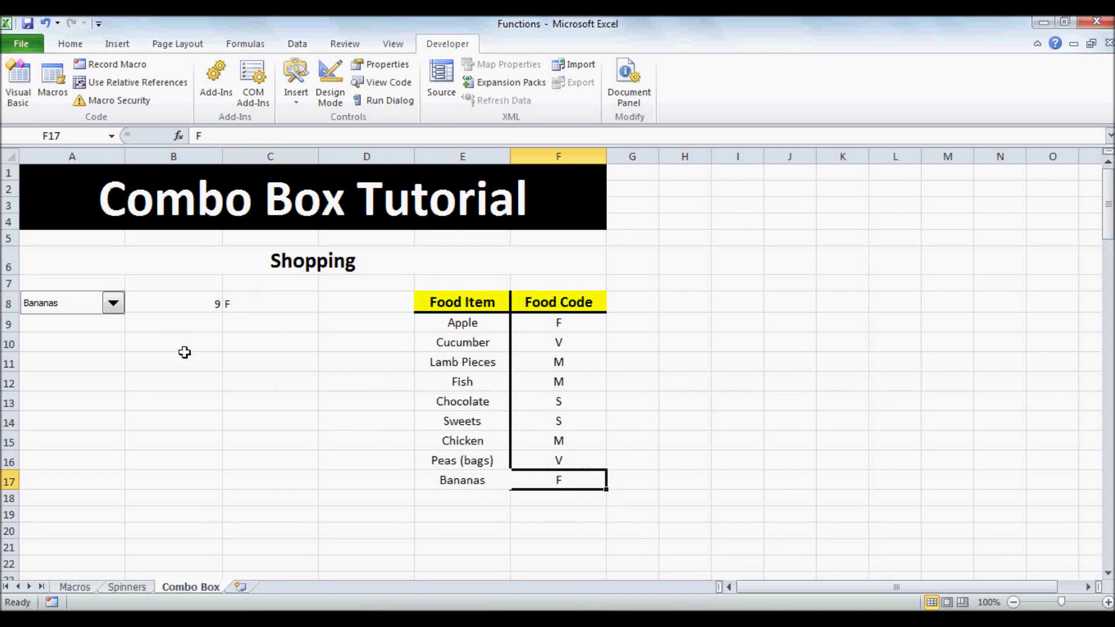
pyautogui.click(114, 304)
pyautogui.click(111, 325)
pyautogui.click(233, 300)
pyautogui.click(113, 303)
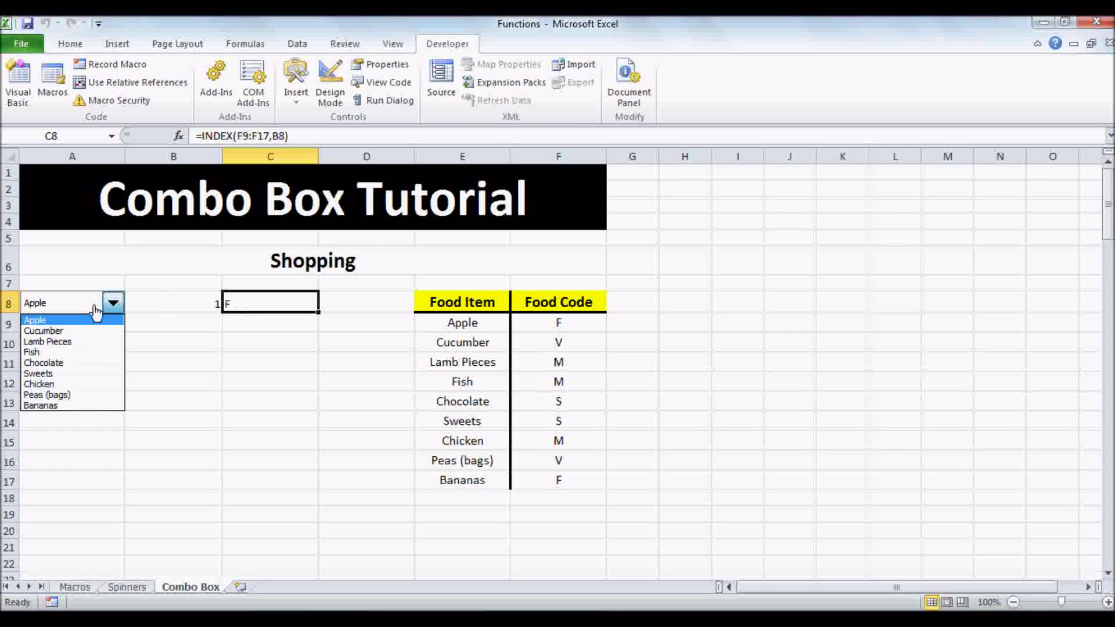
pyautogui.click(100, 353)
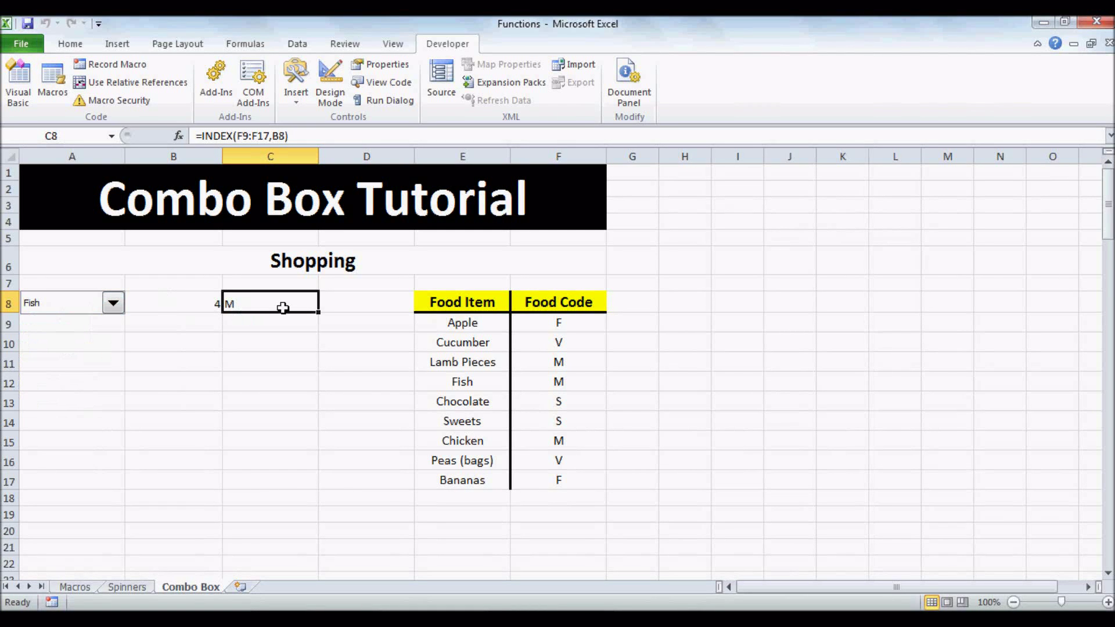
pyautogui.click(265, 335)
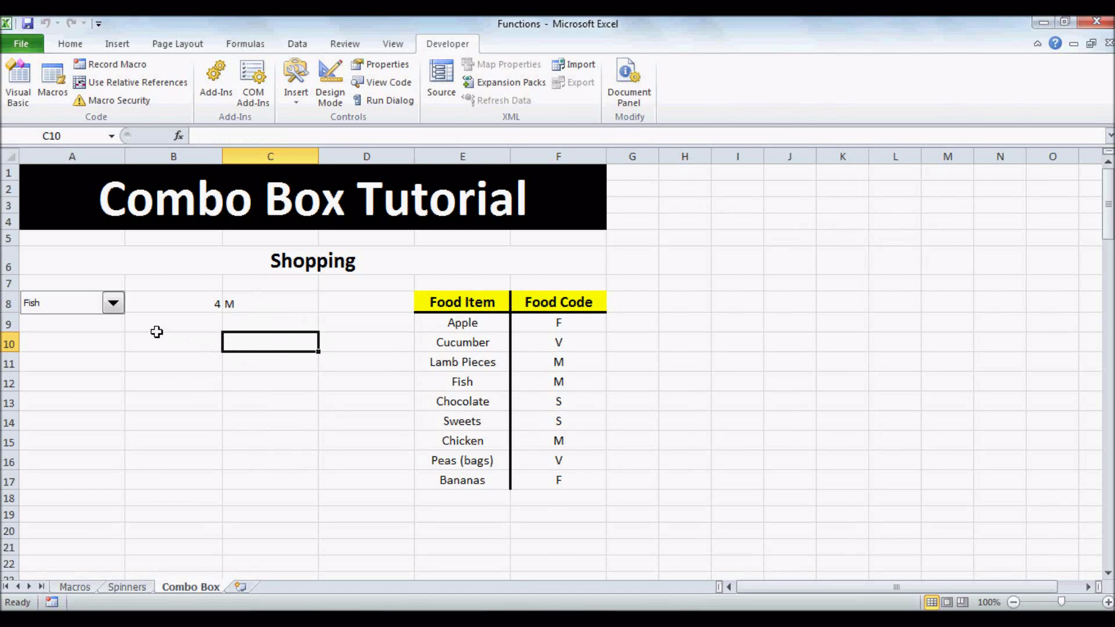
pyautogui.moveTo(100, 323); pyautogui.dragTo(254, 341)
pyautogui.click(593, 361)
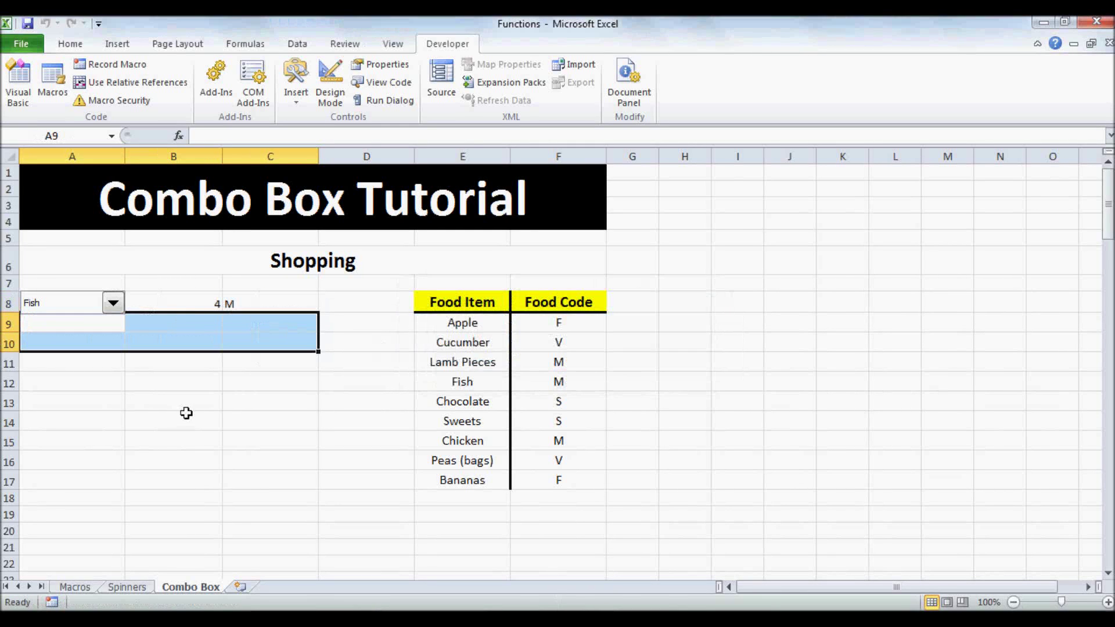
pyautogui.click(174, 380)
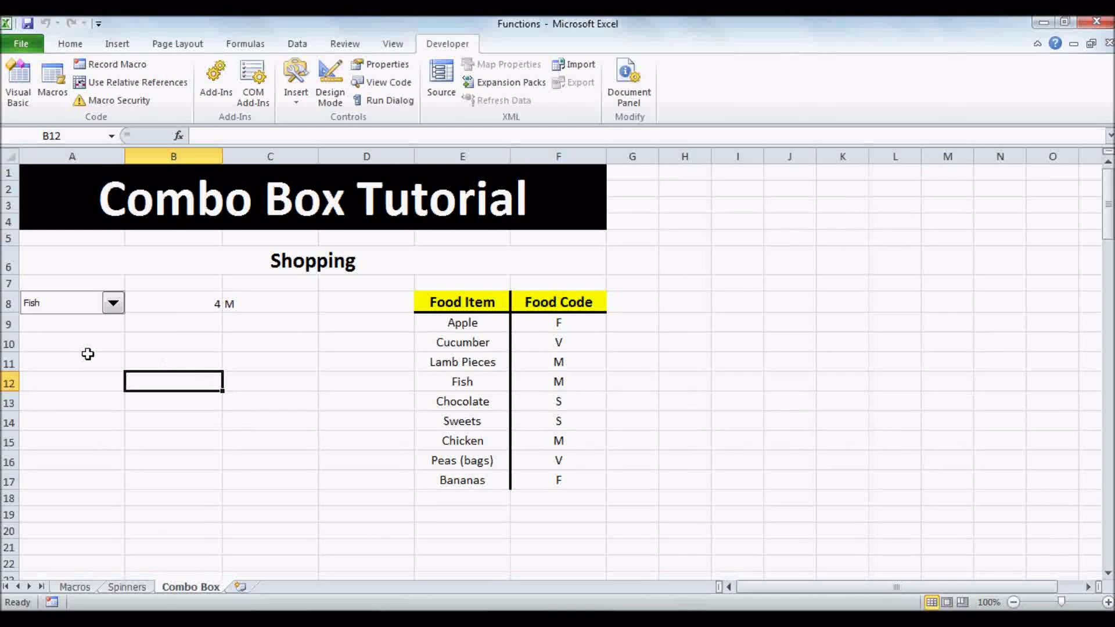
pyautogui.click(112, 308)
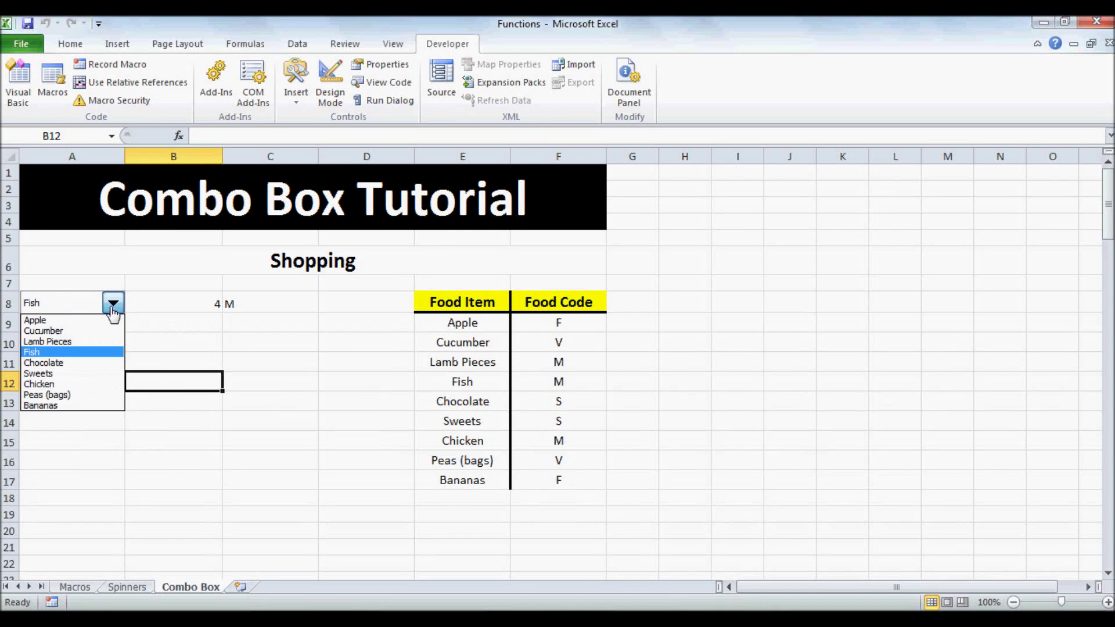
pyautogui.click(112, 308)
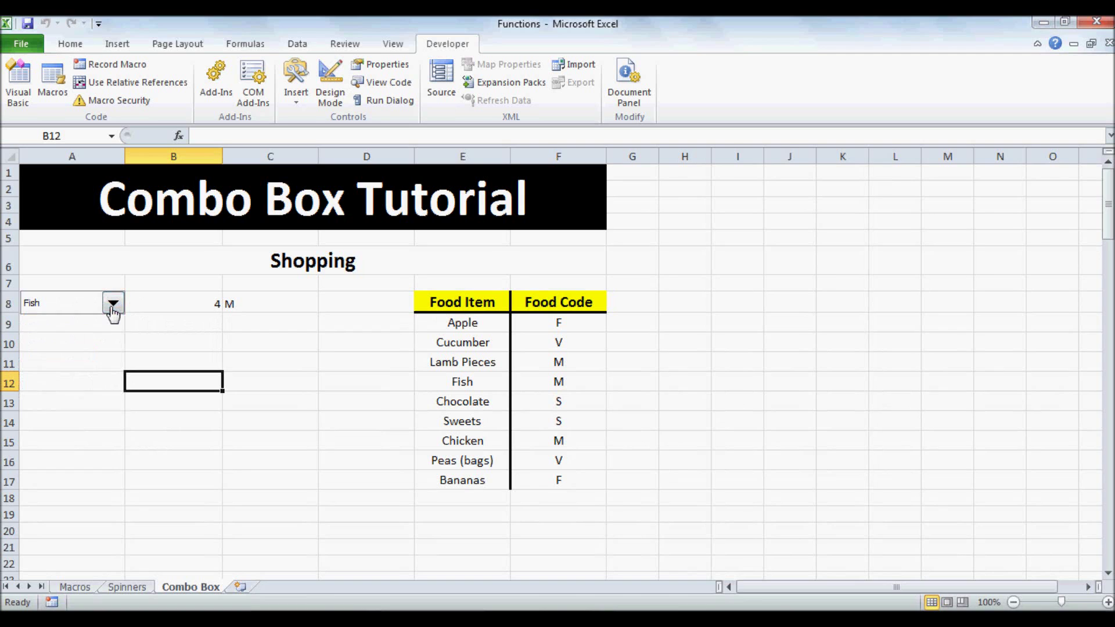
pyautogui.click(54, 327)
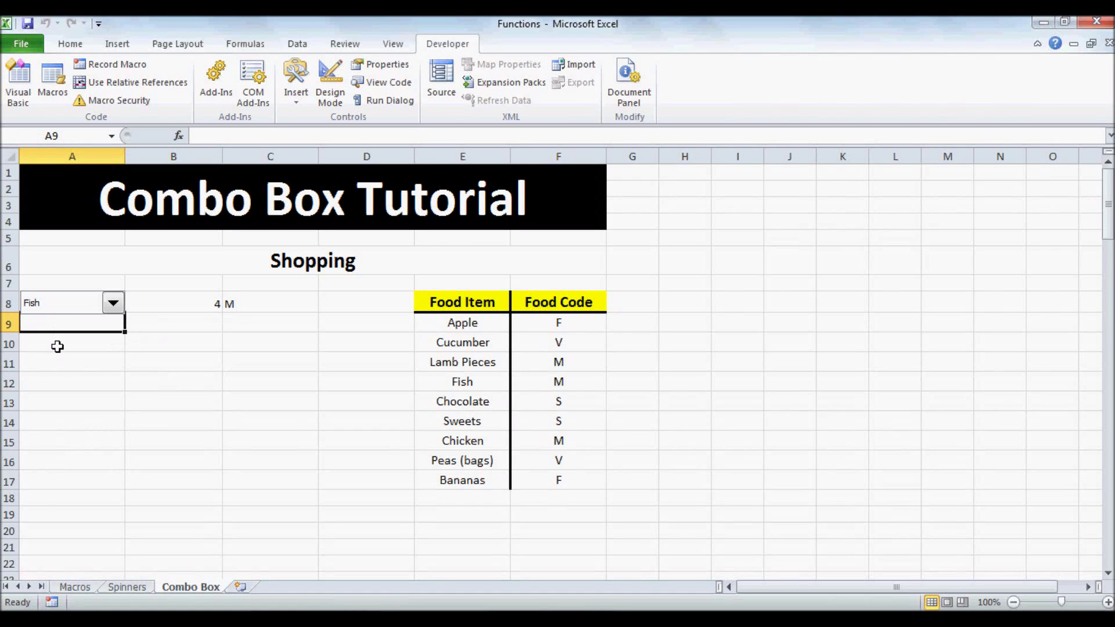
pyautogui.click(57, 347)
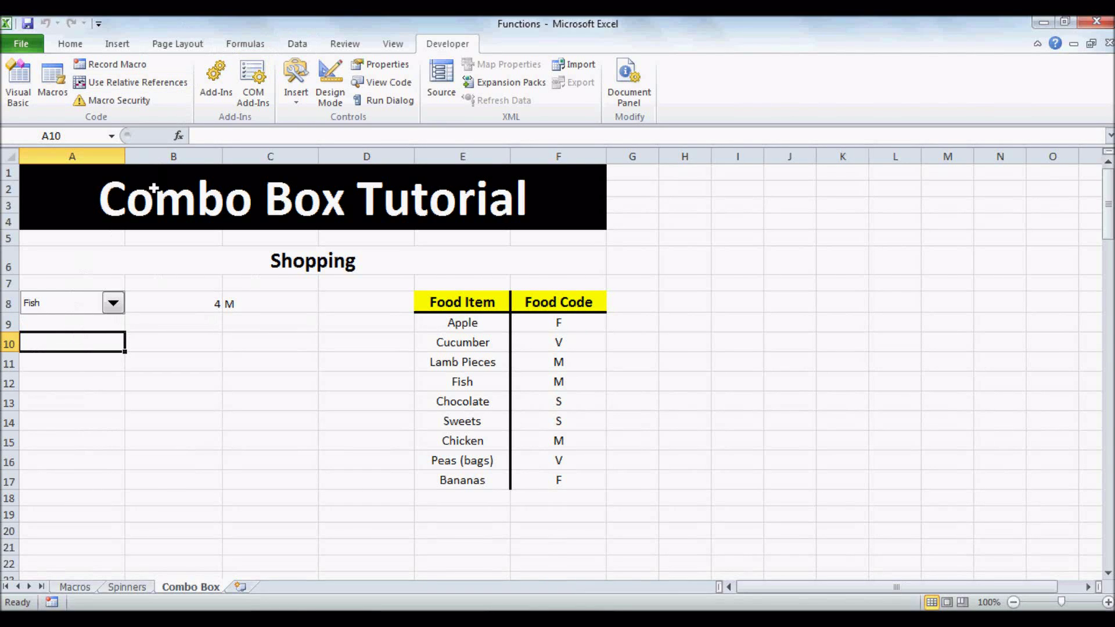
# - Set A10's validation to a List sourced from $E$9:$E$17 with Ignore blank unchecked
pyautogui.click(298, 44)
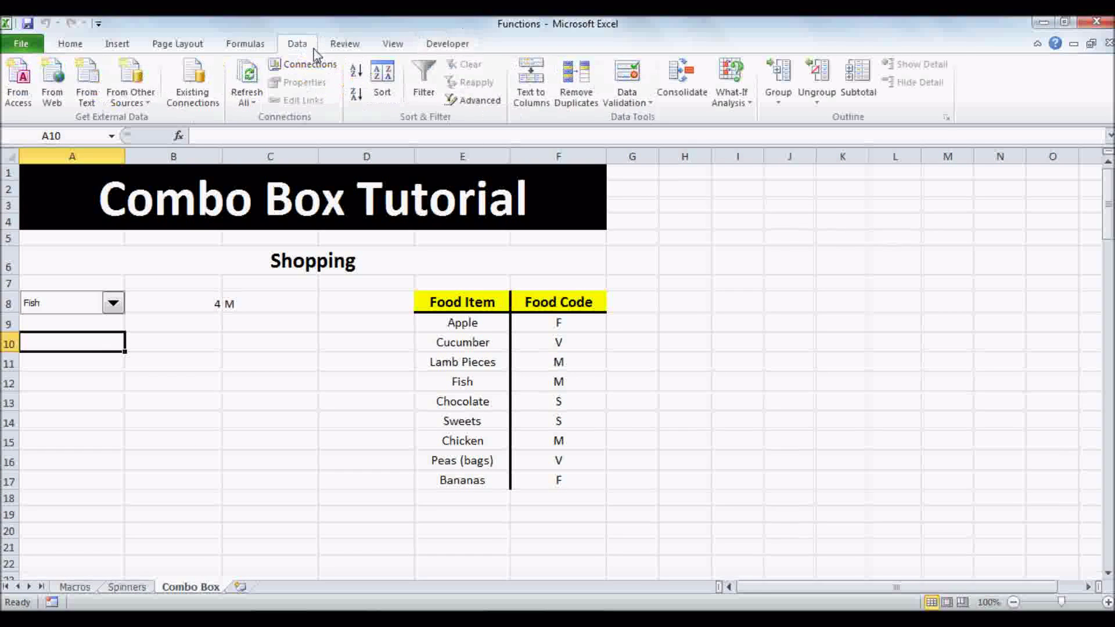
pyautogui.click(623, 88)
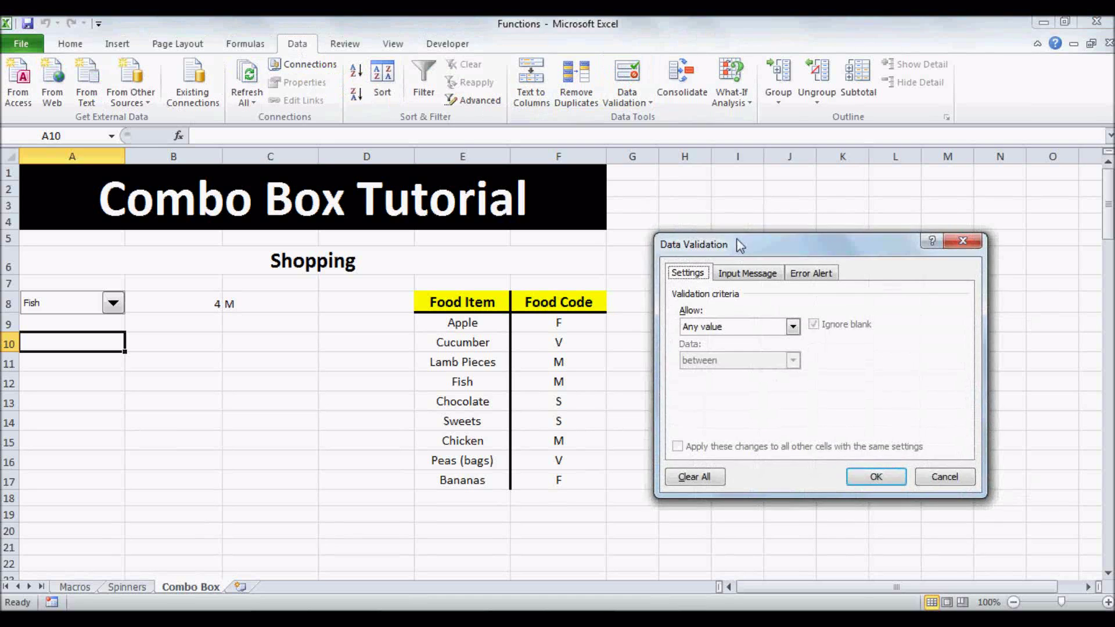
pyautogui.moveTo(737, 238); pyautogui.dragTo(739, 202)
pyautogui.click(747, 291)
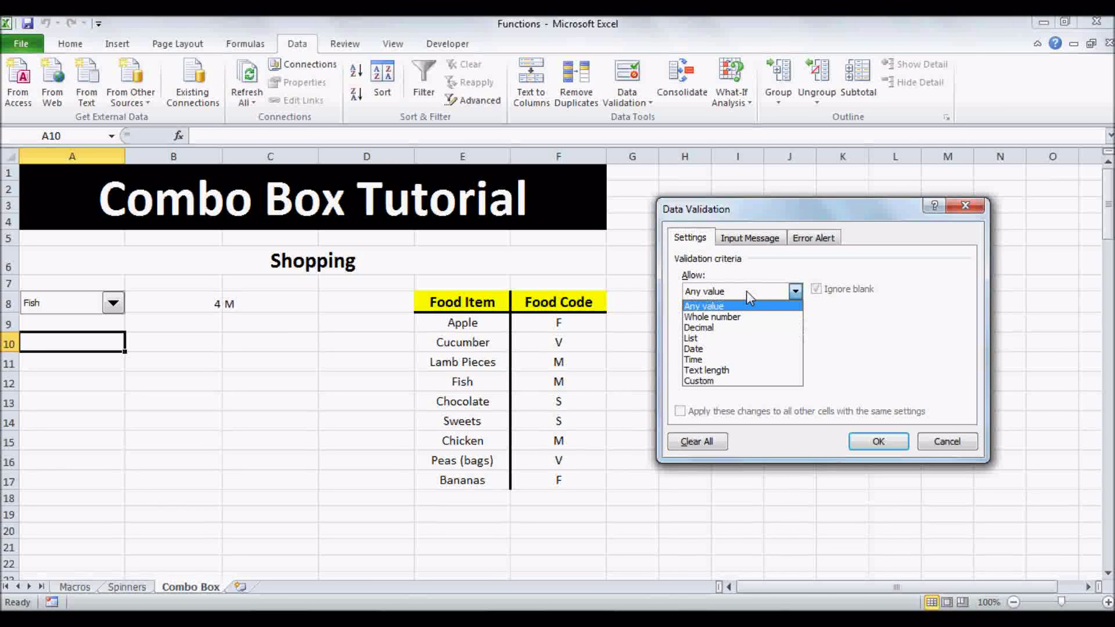
pyautogui.click(708, 339)
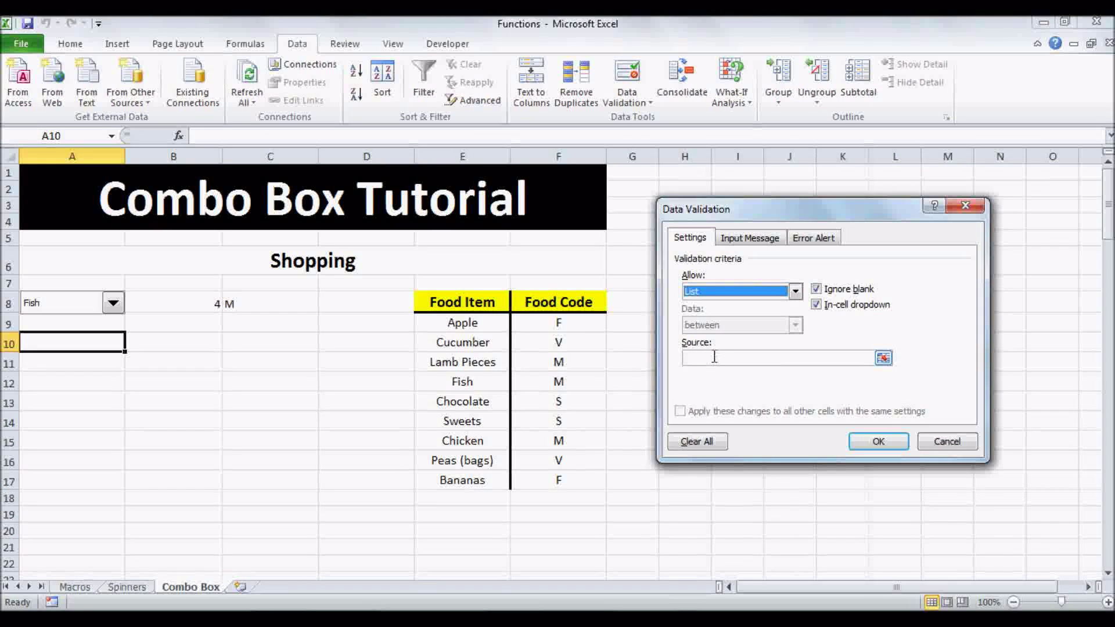
pyautogui.click(715, 357)
pyautogui.moveTo(463, 323); pyautogui.dragTo(483, 480)
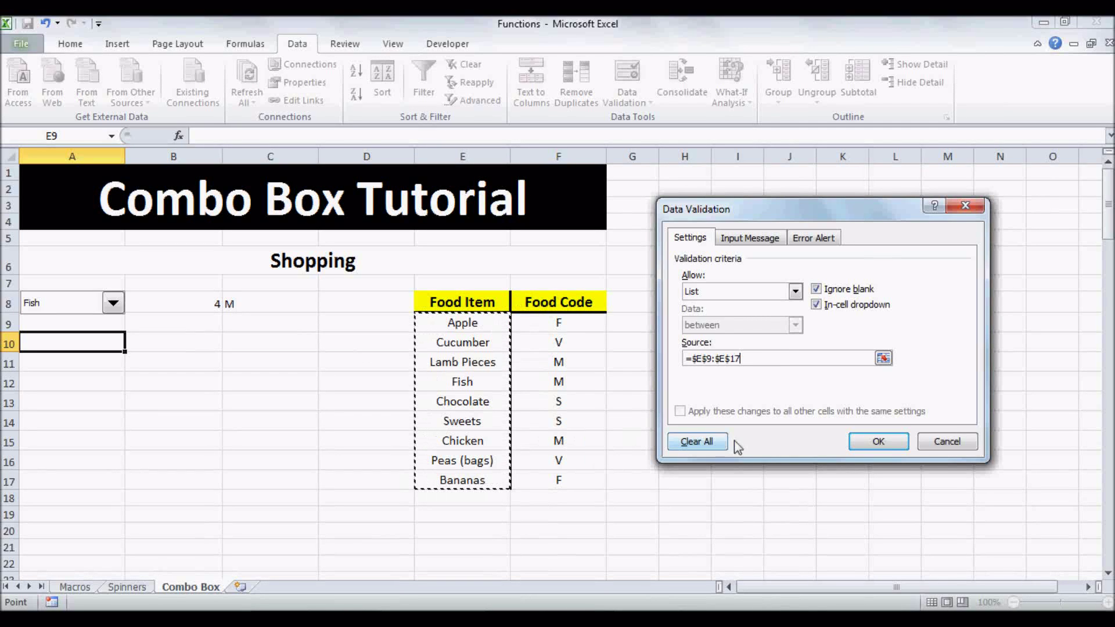
pyautogui.click(818, 290)
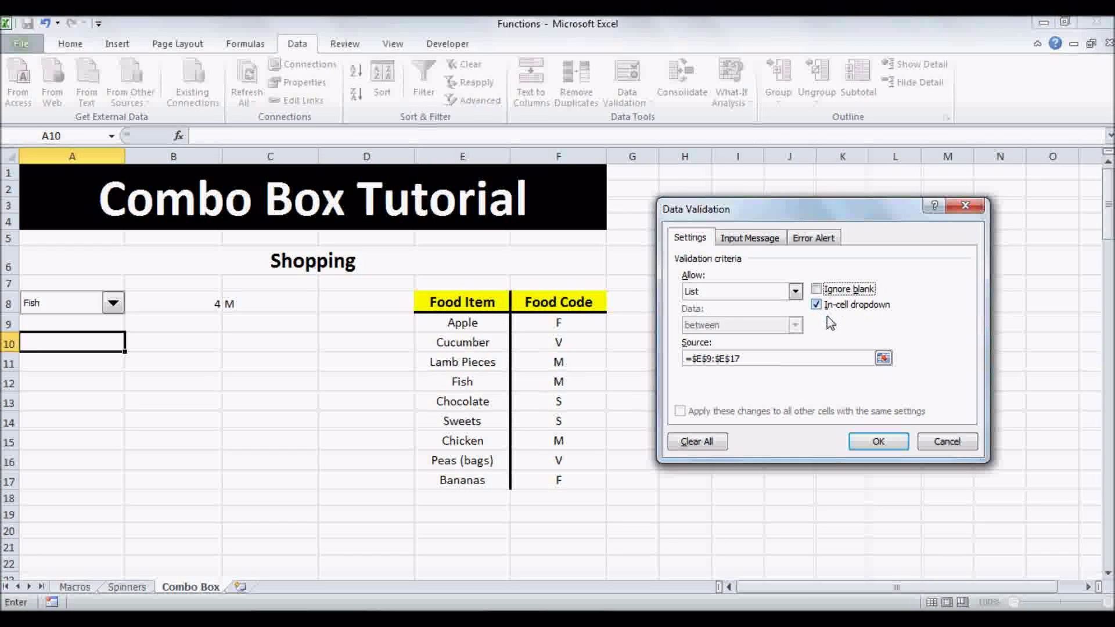
# - Apply the validation, pick Chicken from A10's dropdown, then select B10
pyautogui.click(854, 445)
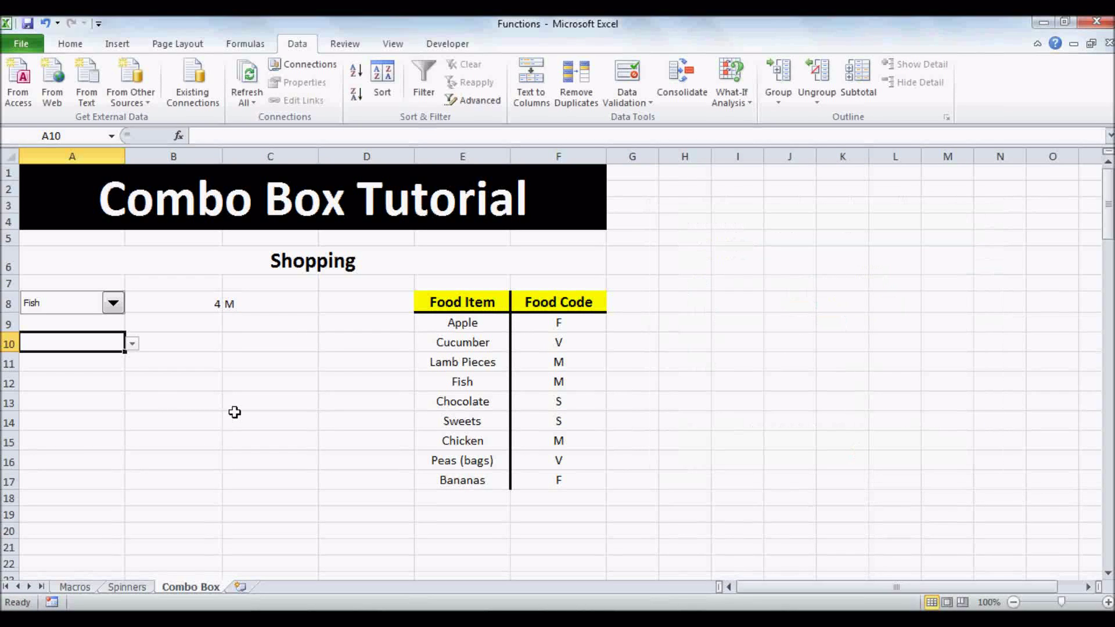
pyautogui.click(166, 402)
pyautogui.click(119, 343)
pyautogui.click(132, 344)
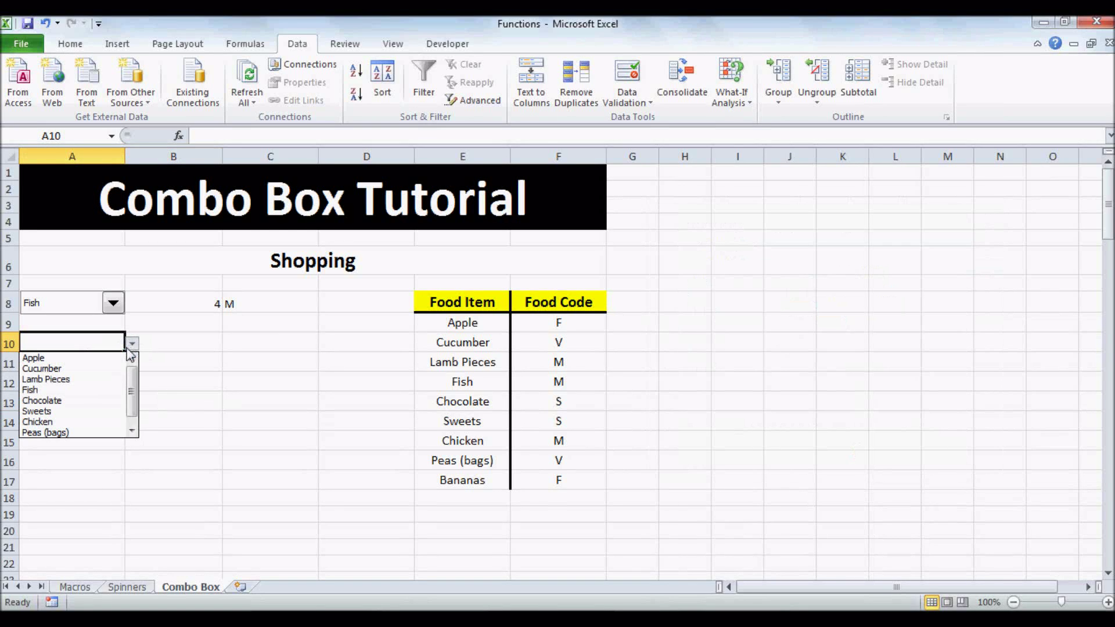
pyautogui.scroll(-1, 129, 395)
pyautogui.click(122, 411)
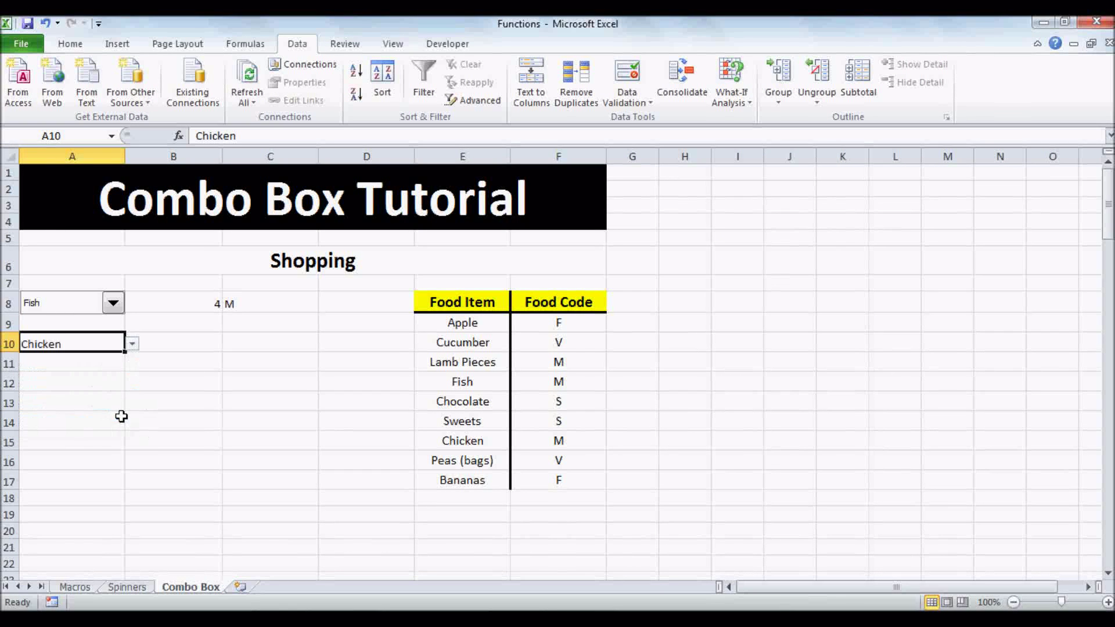
pyautogui.click(156, 363)
pyautogui.click(77, 346)
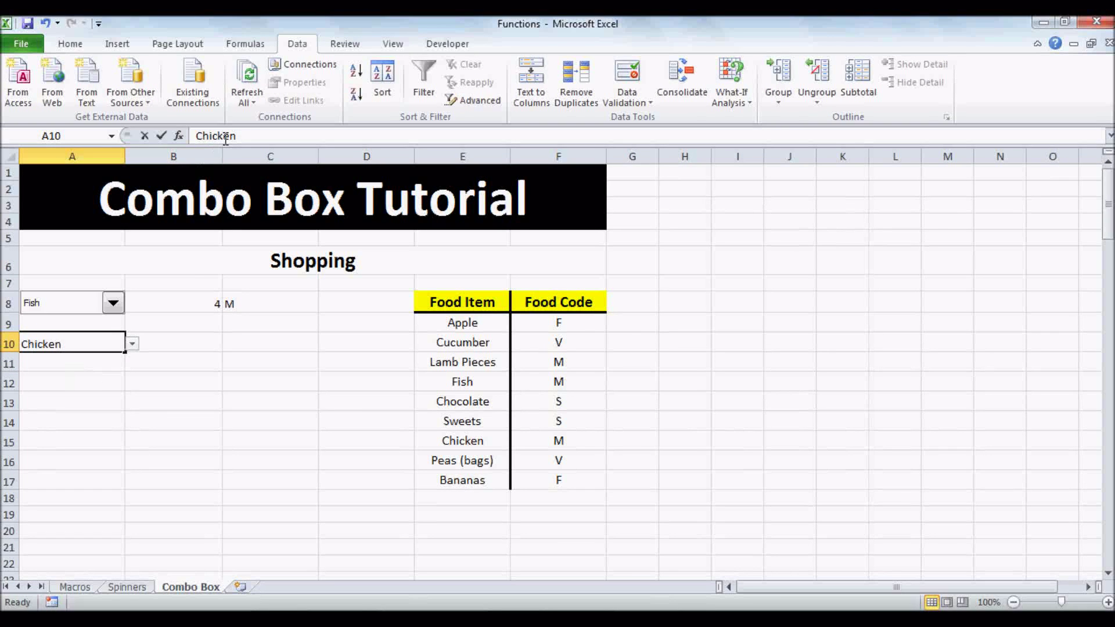
pyautogui.click(178, 351)
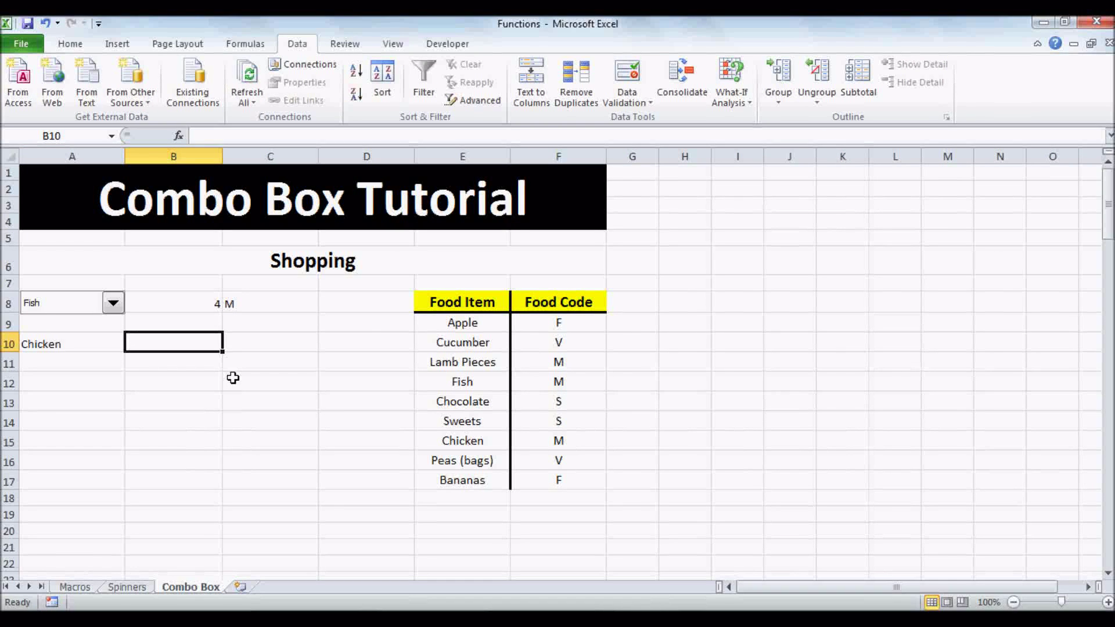
# - Enter =VLOOKUP(A10,E9:F17,2,FALSE) in B10, returning code M for Chicken
pyautogui.write('=vlook')
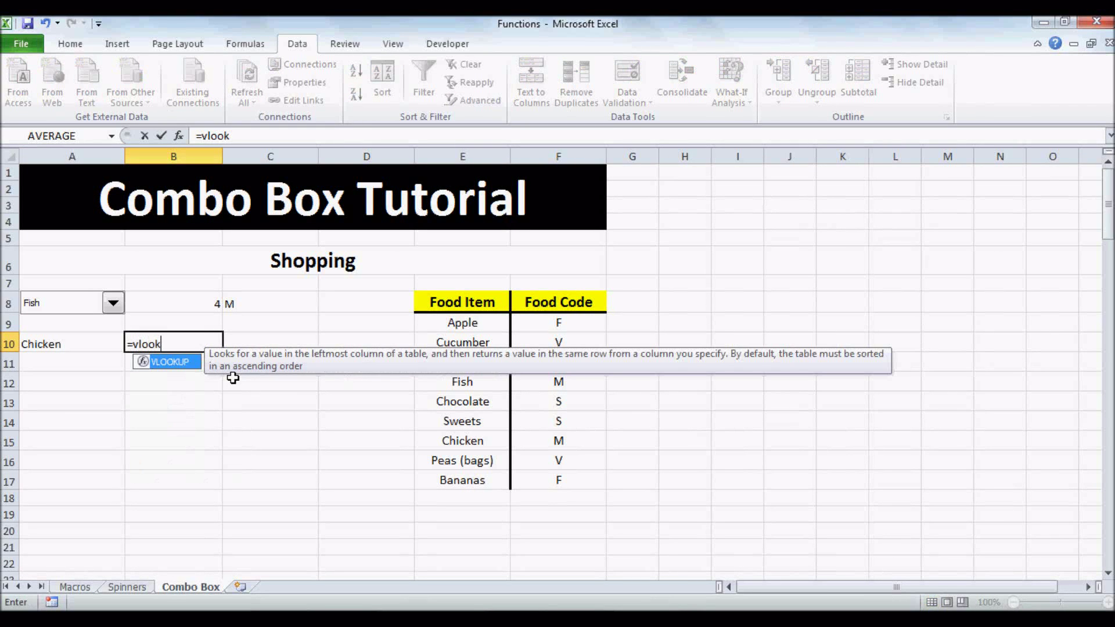
pyautogui.write('upo')
pyautogui.press('BackSpace')
pyautogui.write('(')
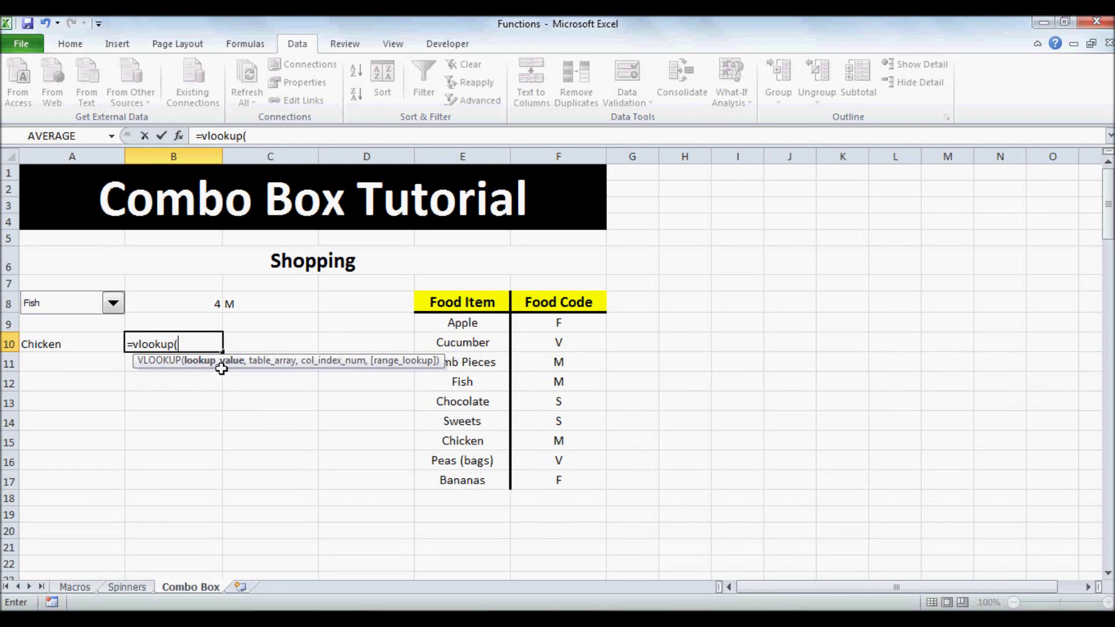
pyautogui.click(47, 345)
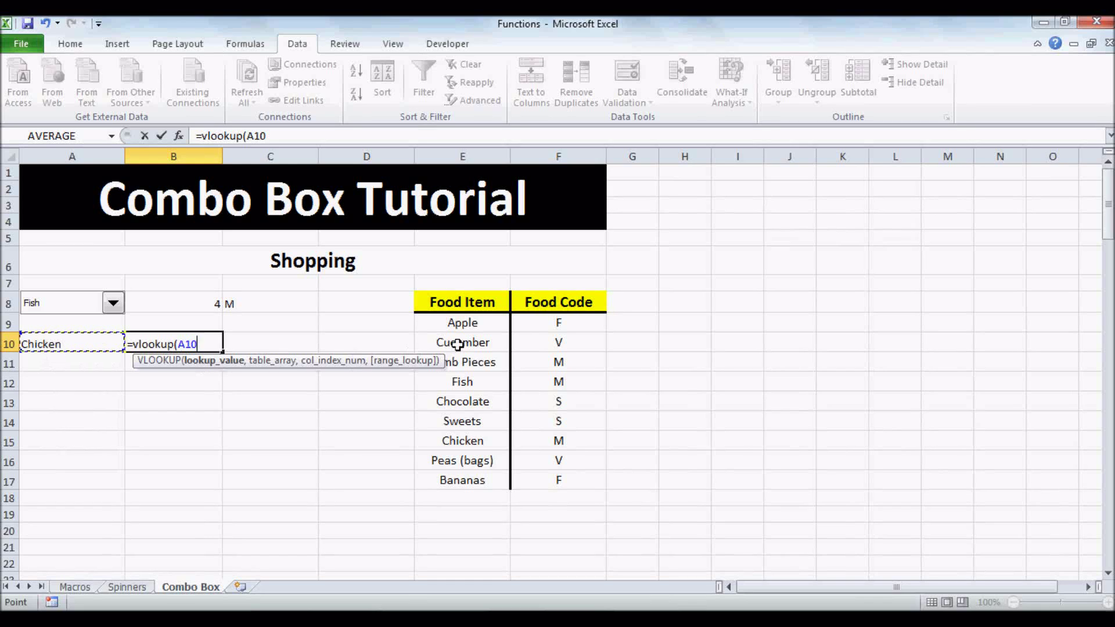
pyautogui.write(',')
pyautogui.moveTo(461, 322); pyautogui.dragTo(553, 476)
pyautogui.write(',')
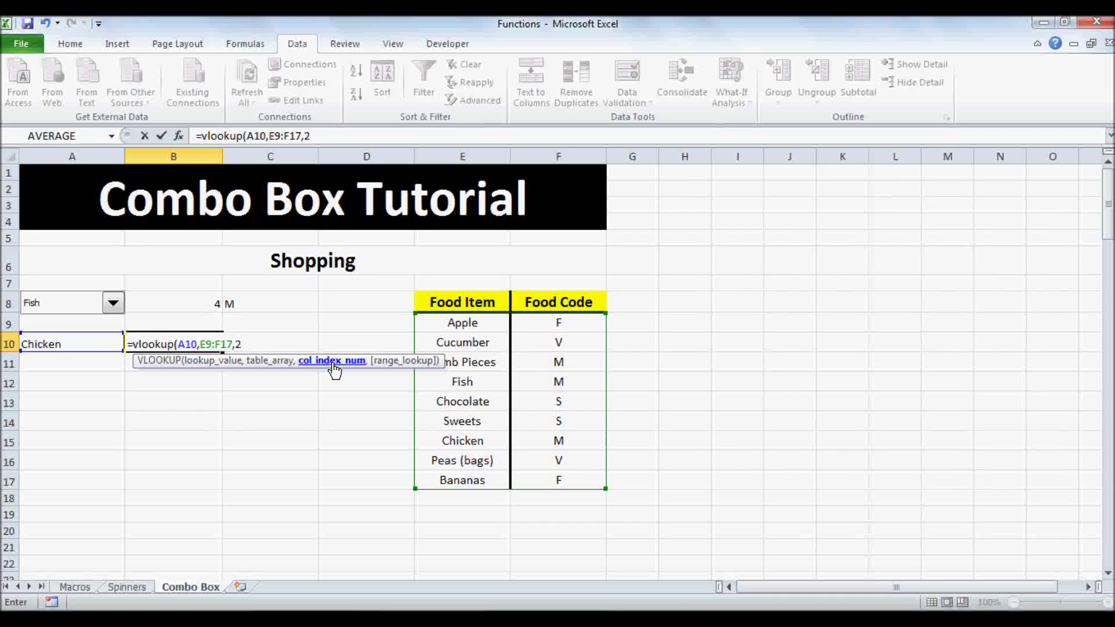
pyautogui.write('2,')
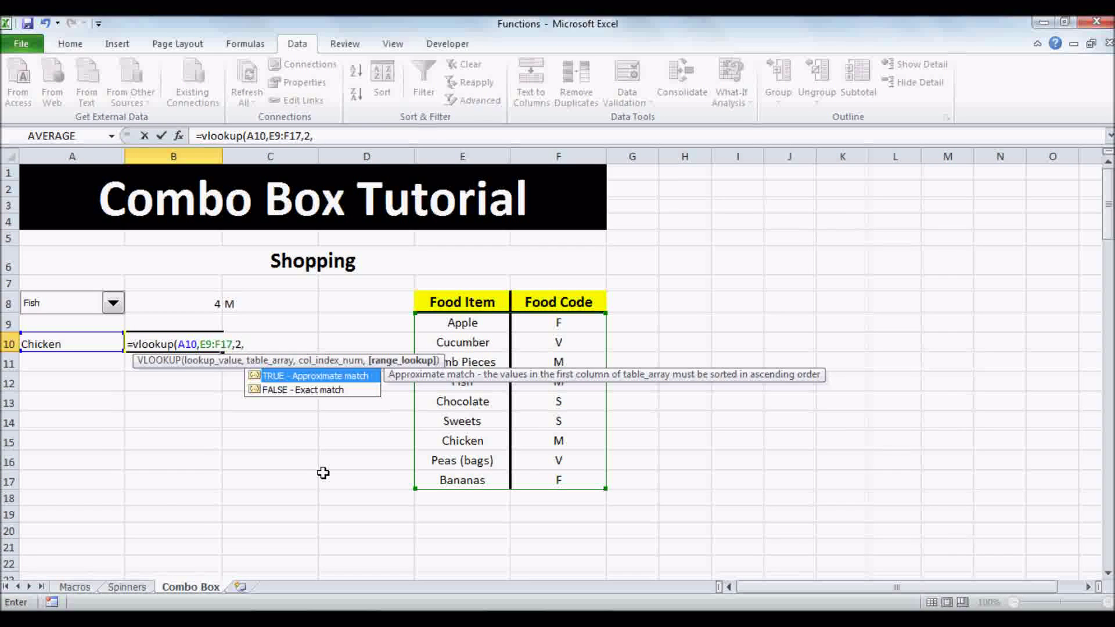
pyautogui.press('Down')
pyautogui.press('Tab')
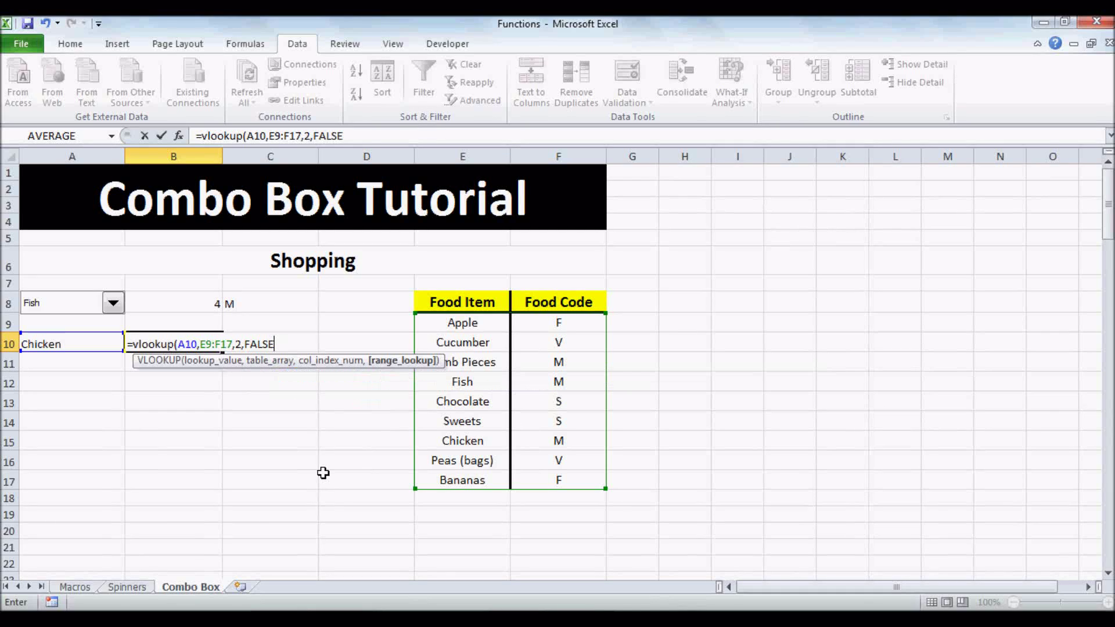
pyautogui.write(')')
pyautogui.press('Return')
# - Cancel the stray 7 typed into B11 and recheck B10's formula
pyautogui.write('7')
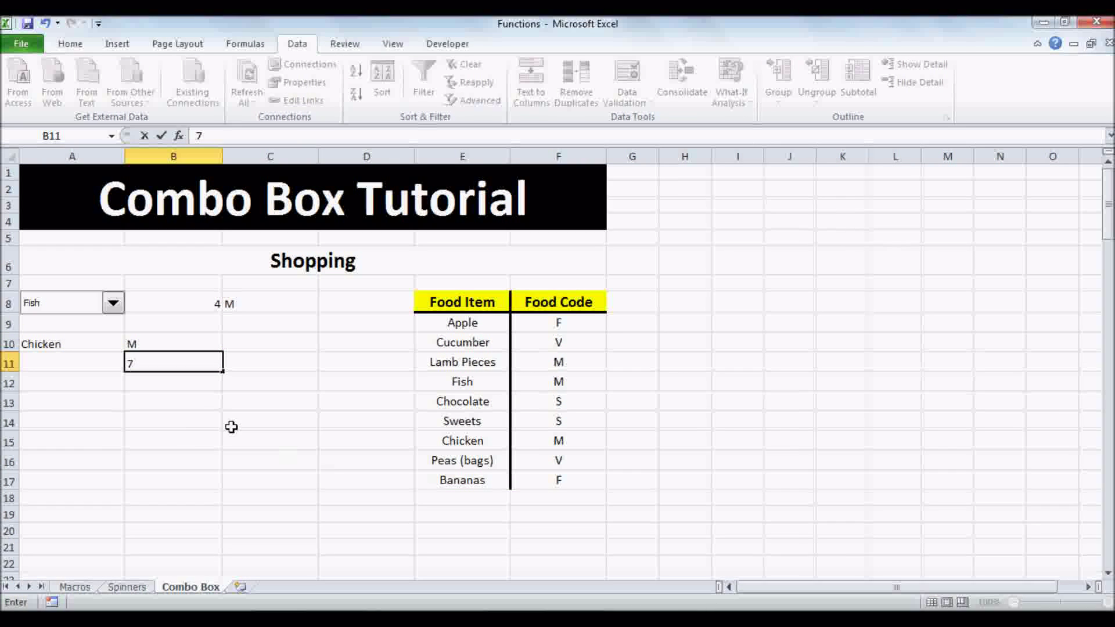
pyautogui.press('Escape')
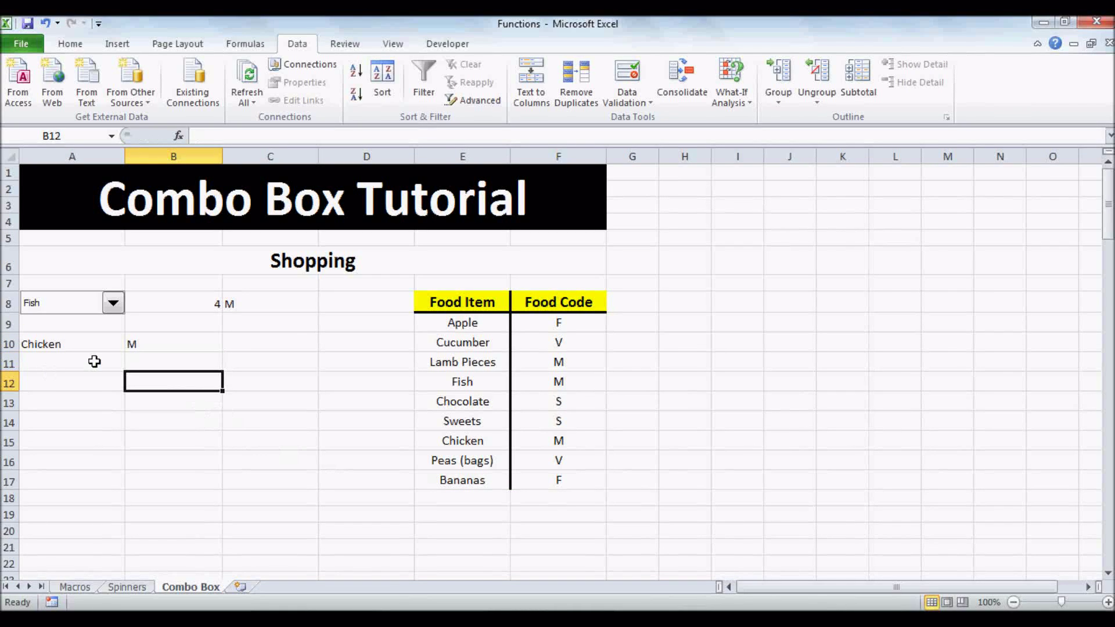
pyautogui.click(145, 347)
pyautogui.click(64, 356)
# - Switch A10 to Cucumber and confirm B10 now shows code V
pyautogui.click(99, 344)
pyautogui.click(132, 344)
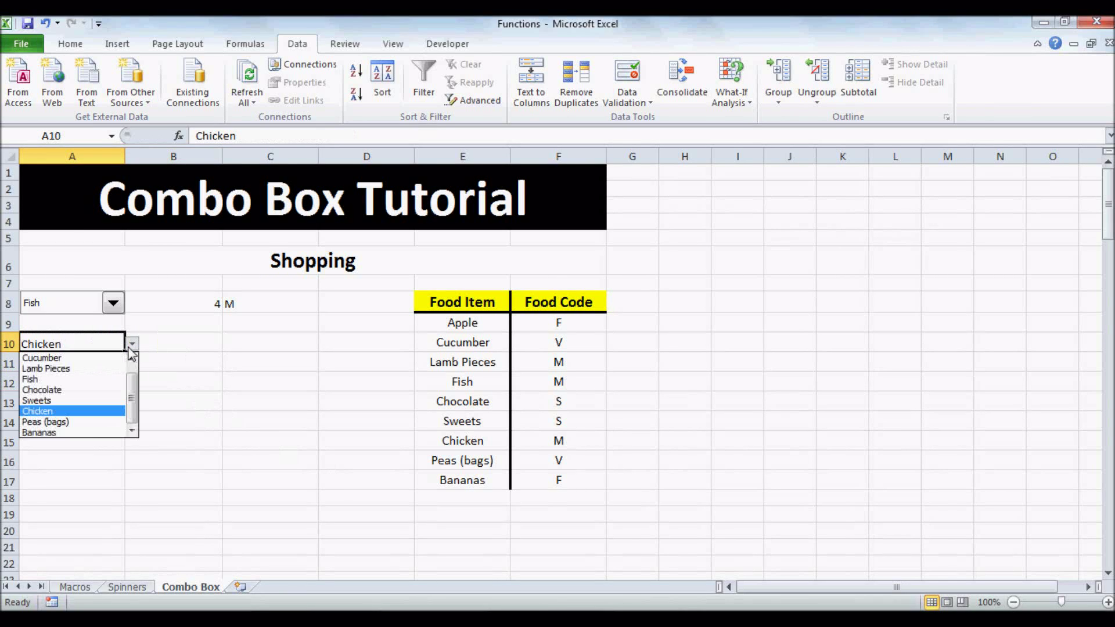
pyautogui.click(127, 357)
pyautogui.click(181, 345)
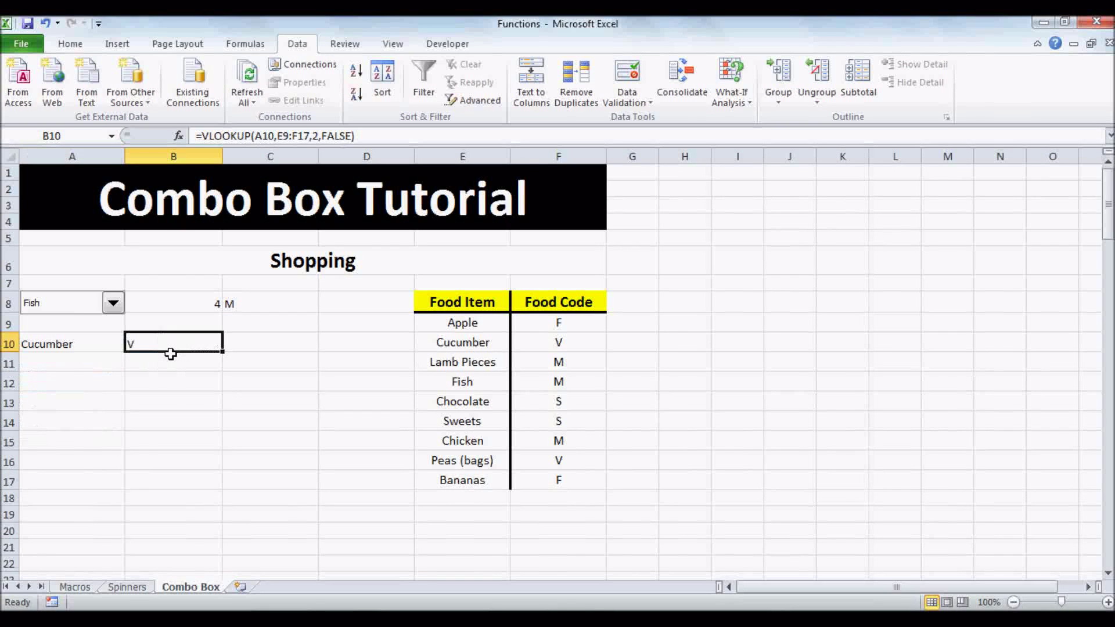
pyautogui.click(174, 376)
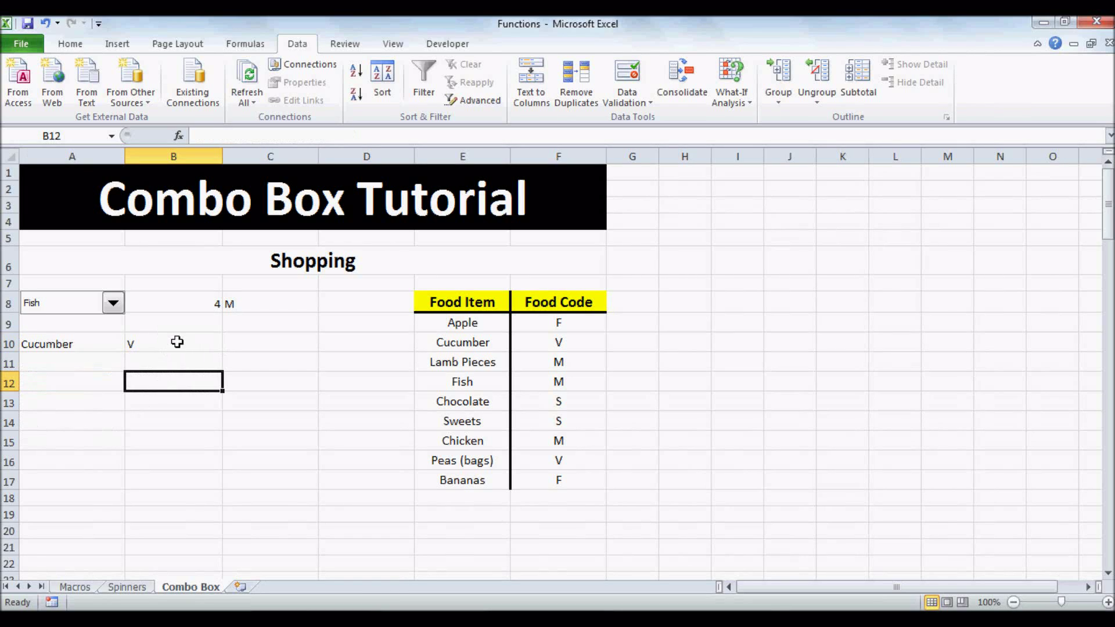
pyautogui.click(201, 222)
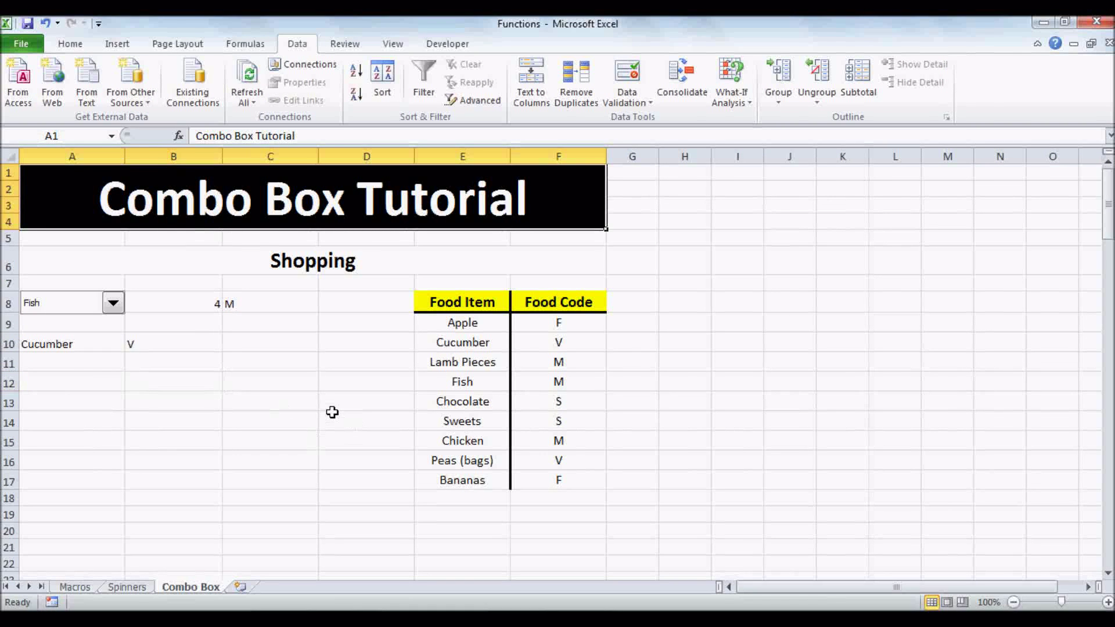